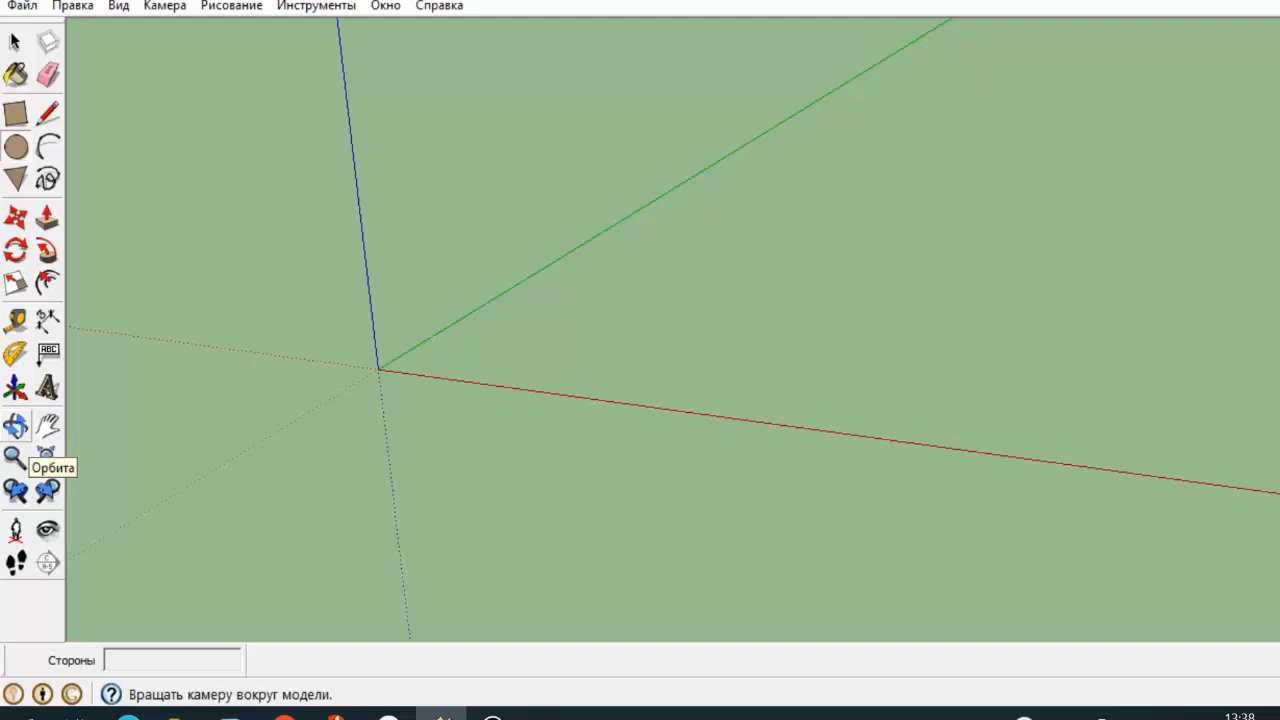
Step: Draw a circle with a radius of about 21.3 m on the ground plane, between the red and green axes
left_click(16, 427)
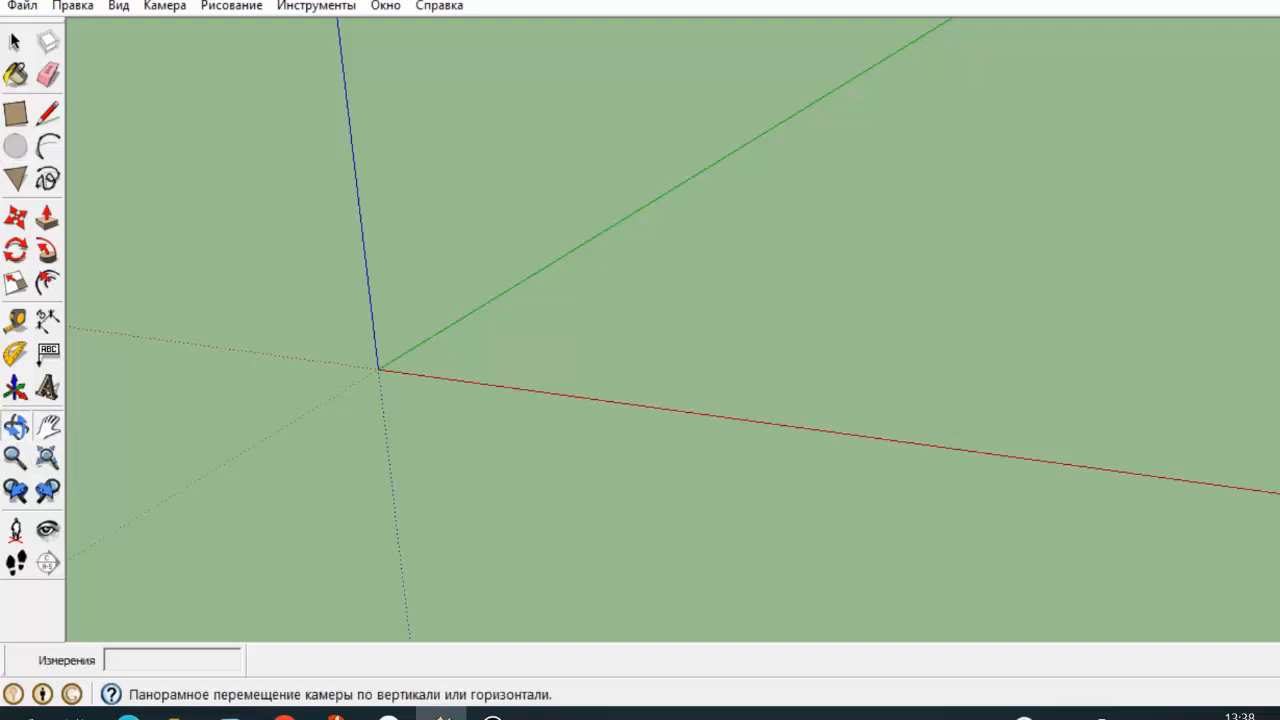
left_click(48, 427)
mouse_move(640, 370)
left_mouse_down()
mouse_move(600, 335)
mouse_move(590, 363)
mouse_move(622, 371)
left_mouse_up()
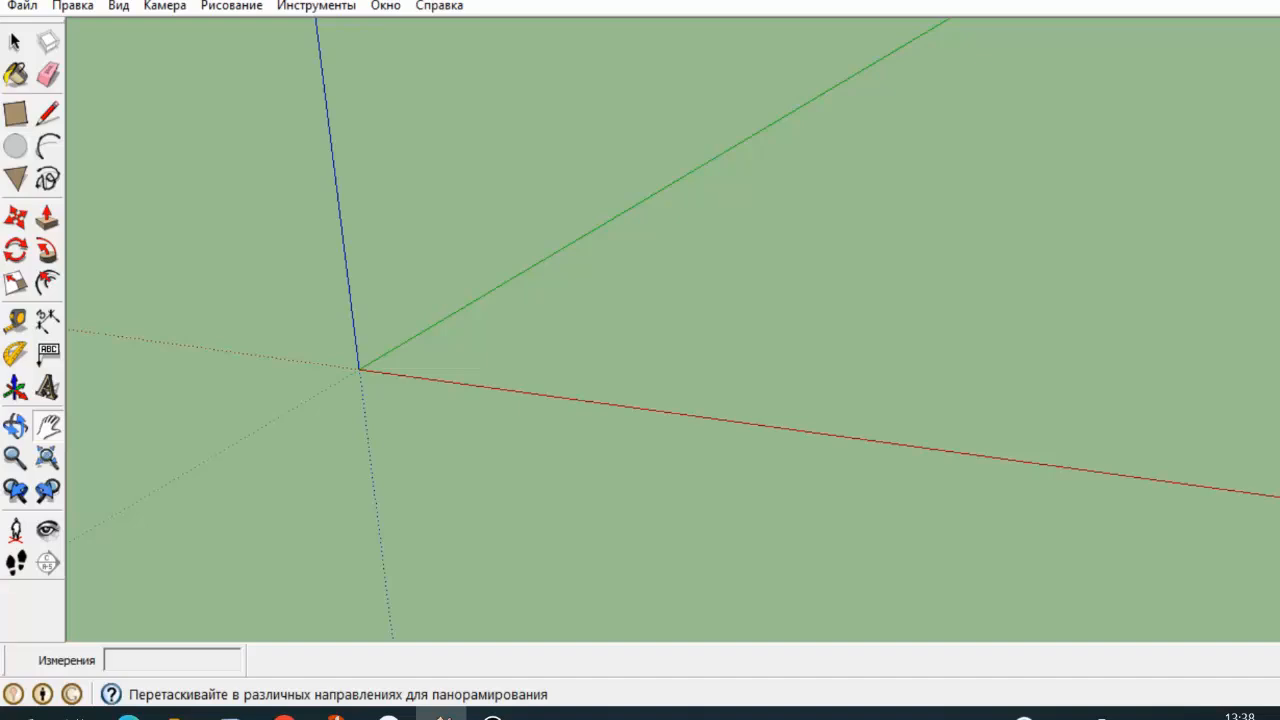
left_click(15, 147)
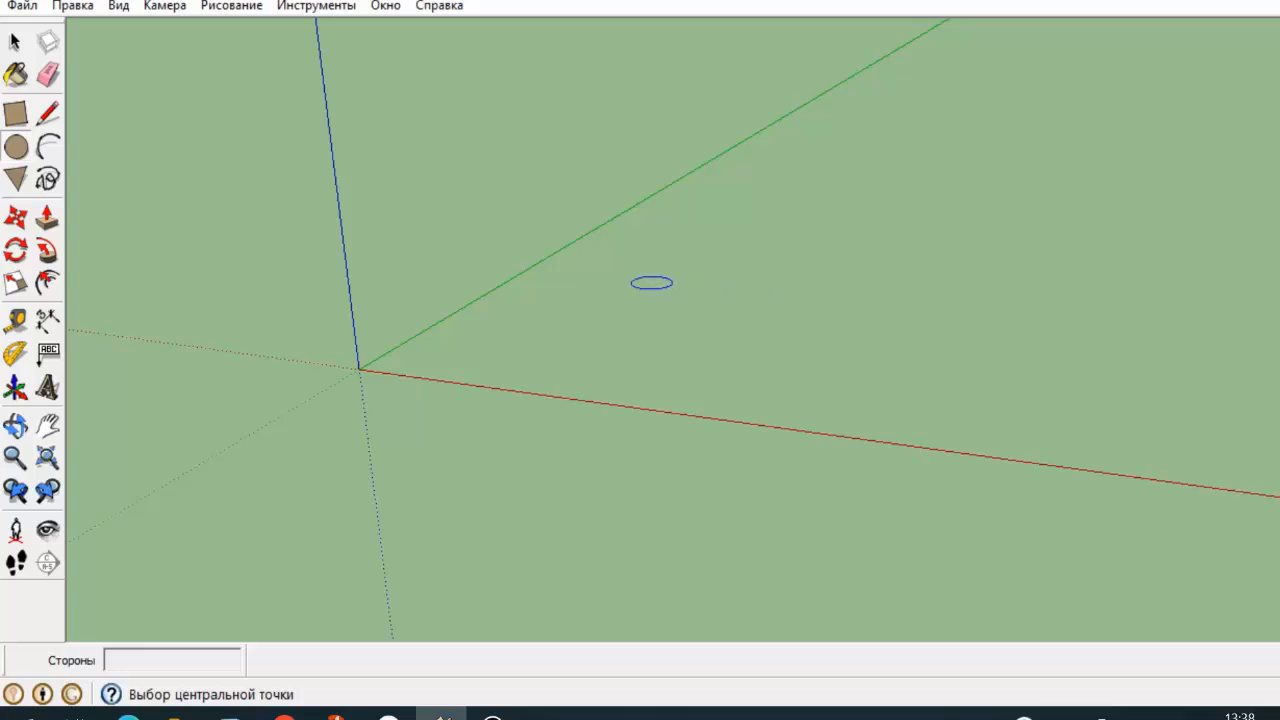
left_click(651, 283)
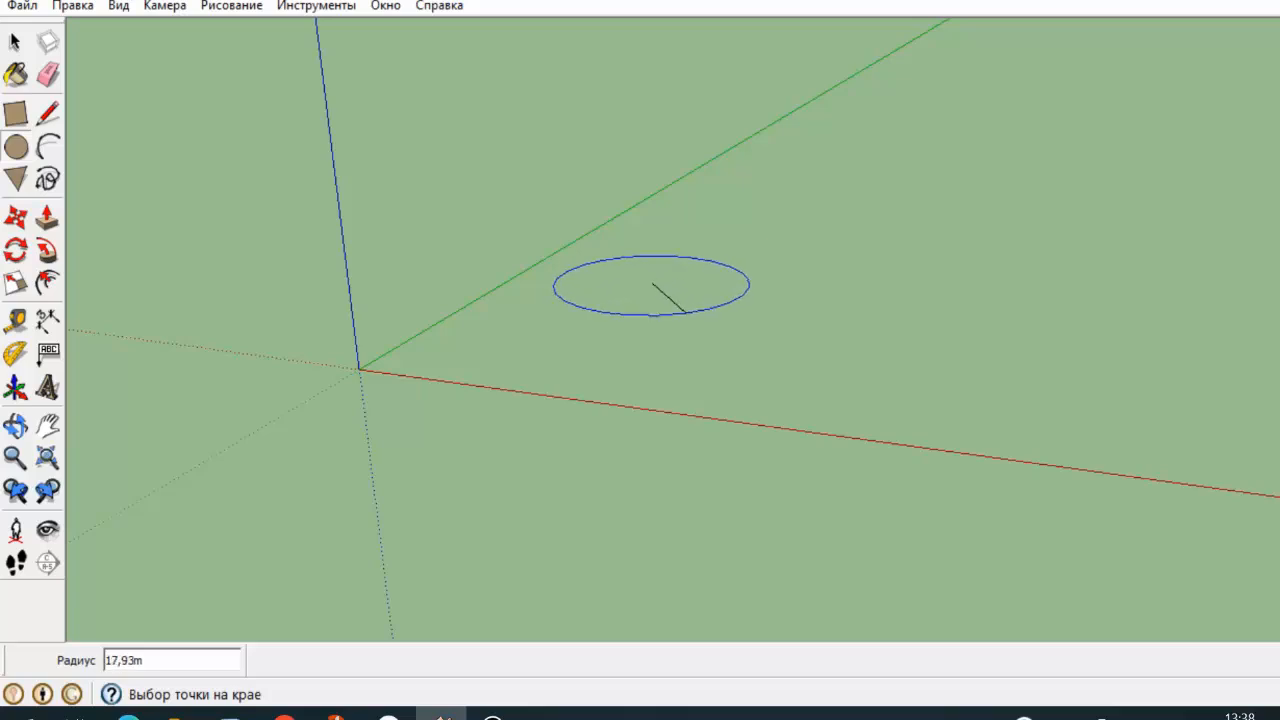
left_click(689, 319)
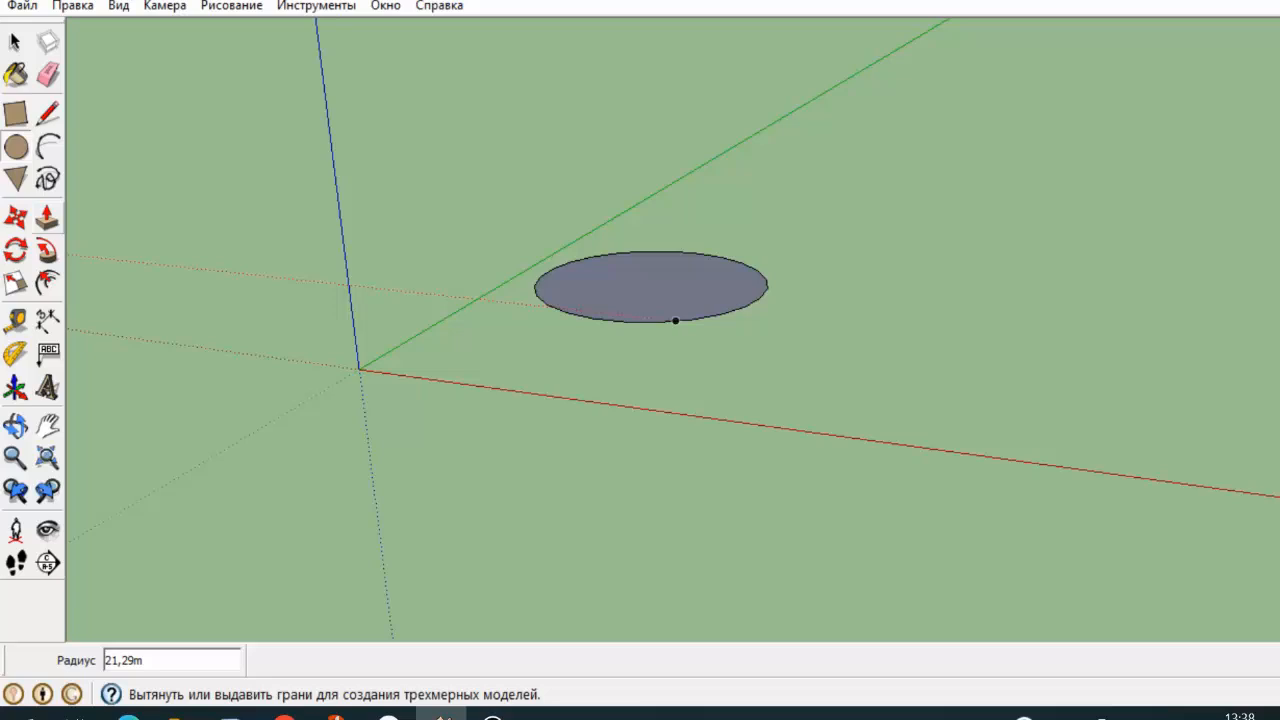
Step: Push/Pull the circle upward about 43.6 m to form a cylinder
left_click(47, 217)
left_click(649, 292)
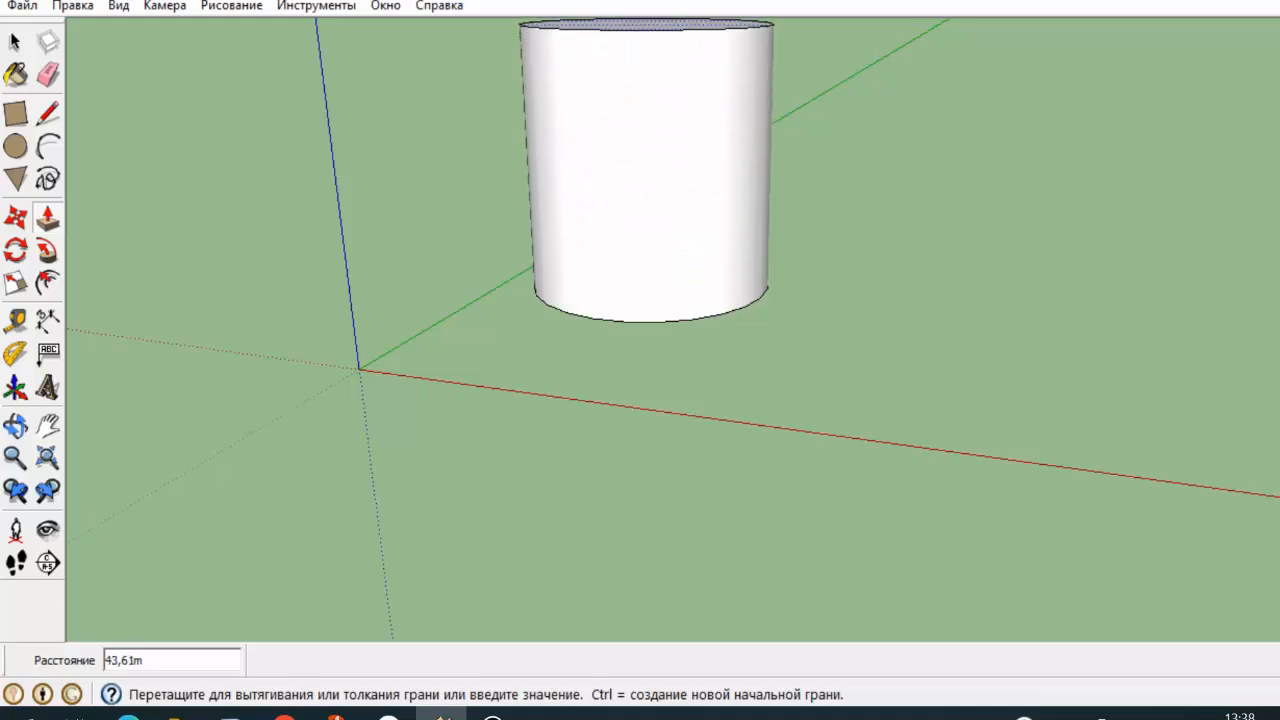
left_click(648, 24)
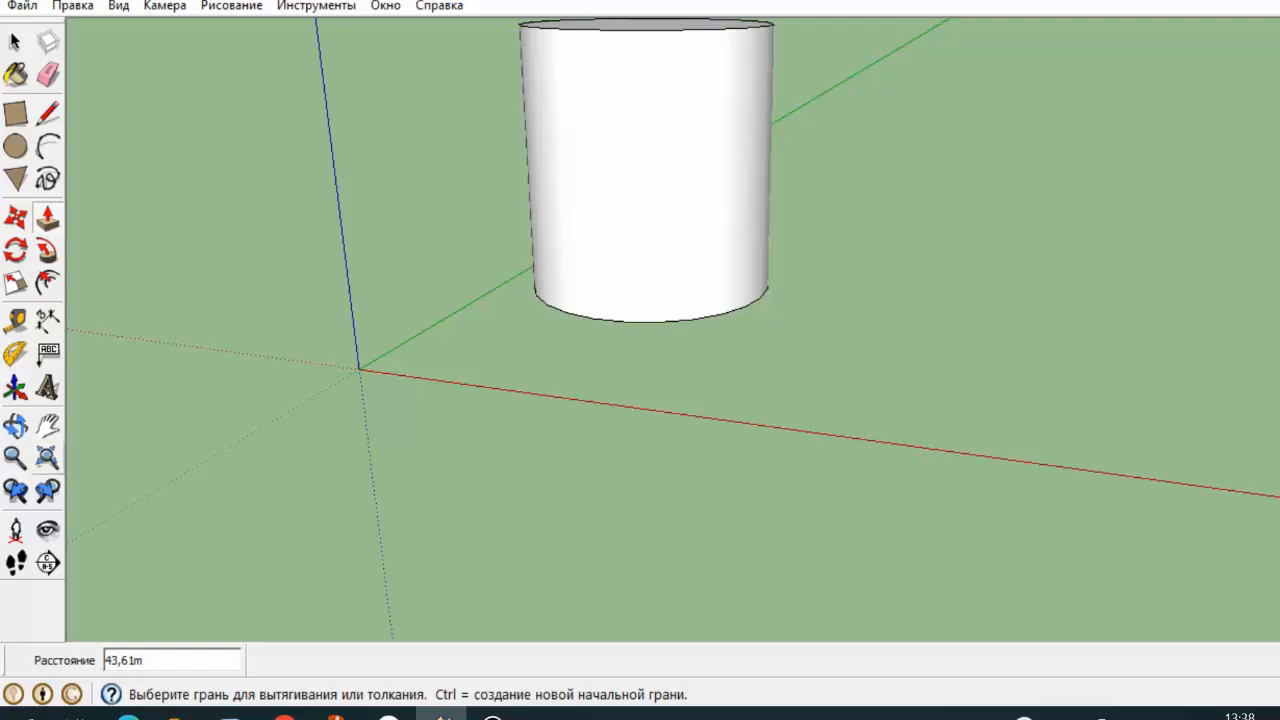
Step: Draw a second circle with a radius of about 23 m on the ground plane beside the cylinder
left_click(15, 425)
left_click_drag(640, 450, 785, 395)
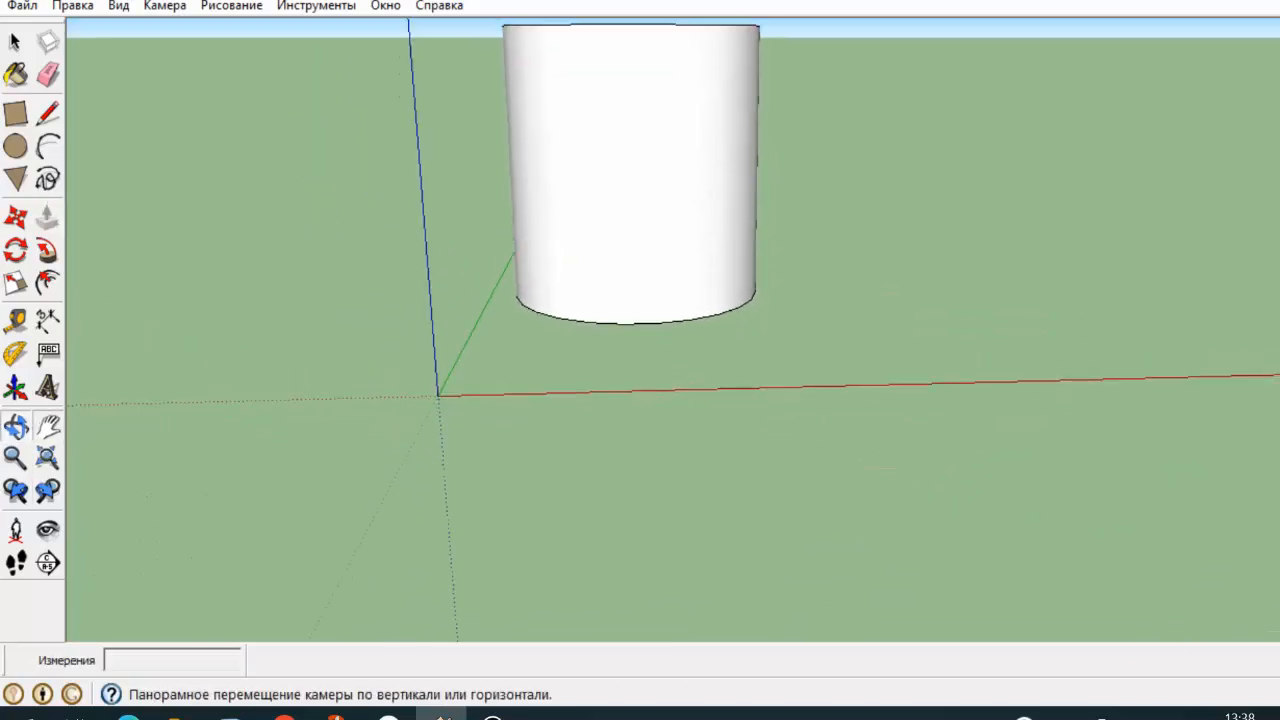
left_click(48, 426)
left_click_drag(500, 400, 381, 492)
left_click(15, 426)
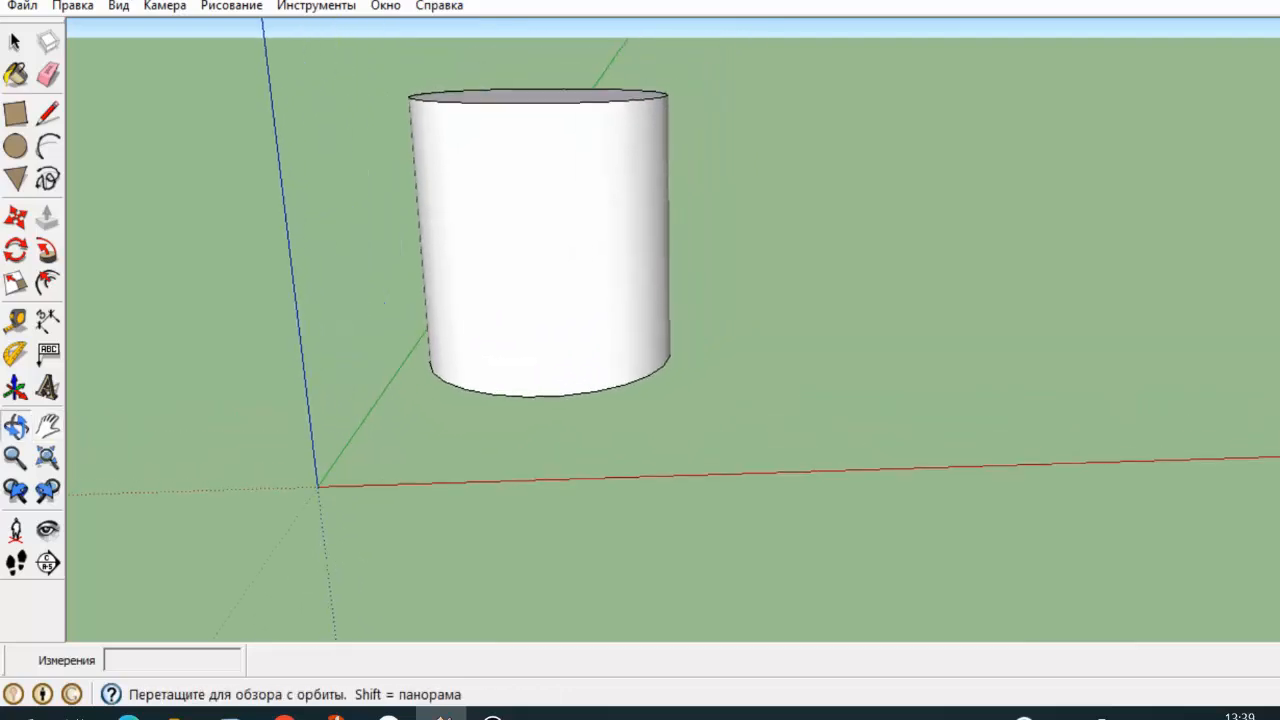
left_click_drag(280, 400, 172, 392)
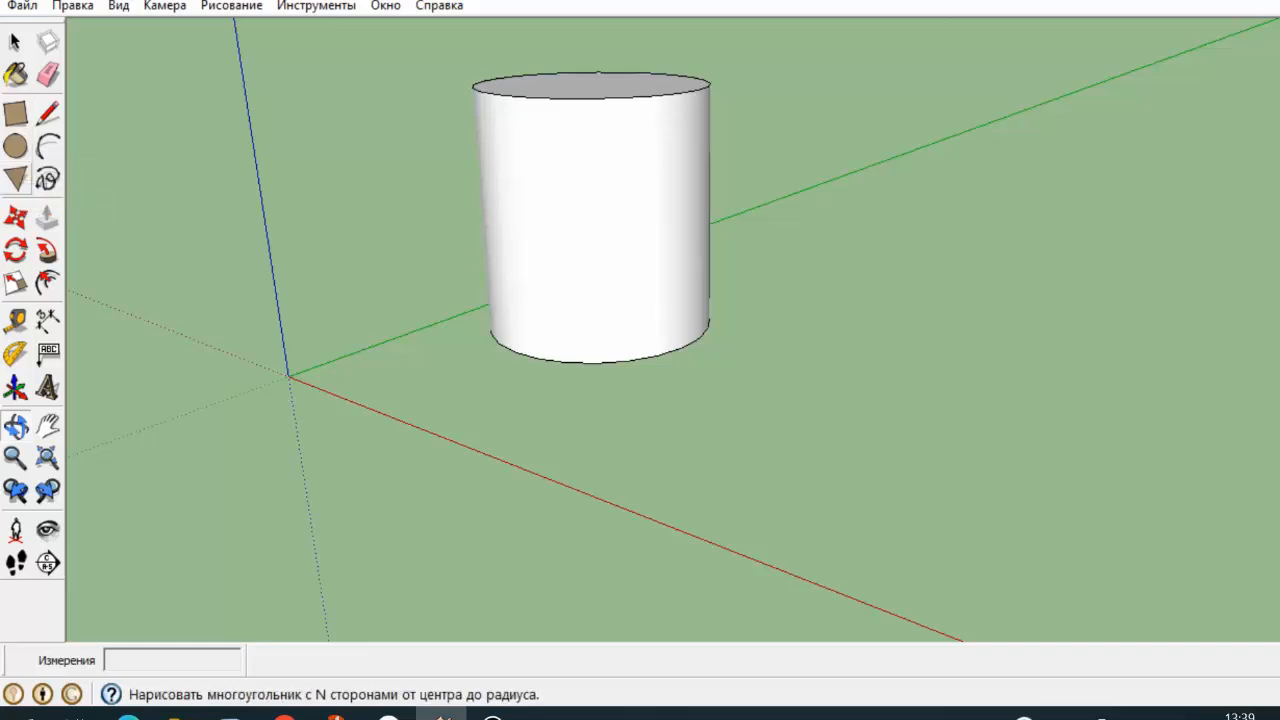
left_click(15, 147)
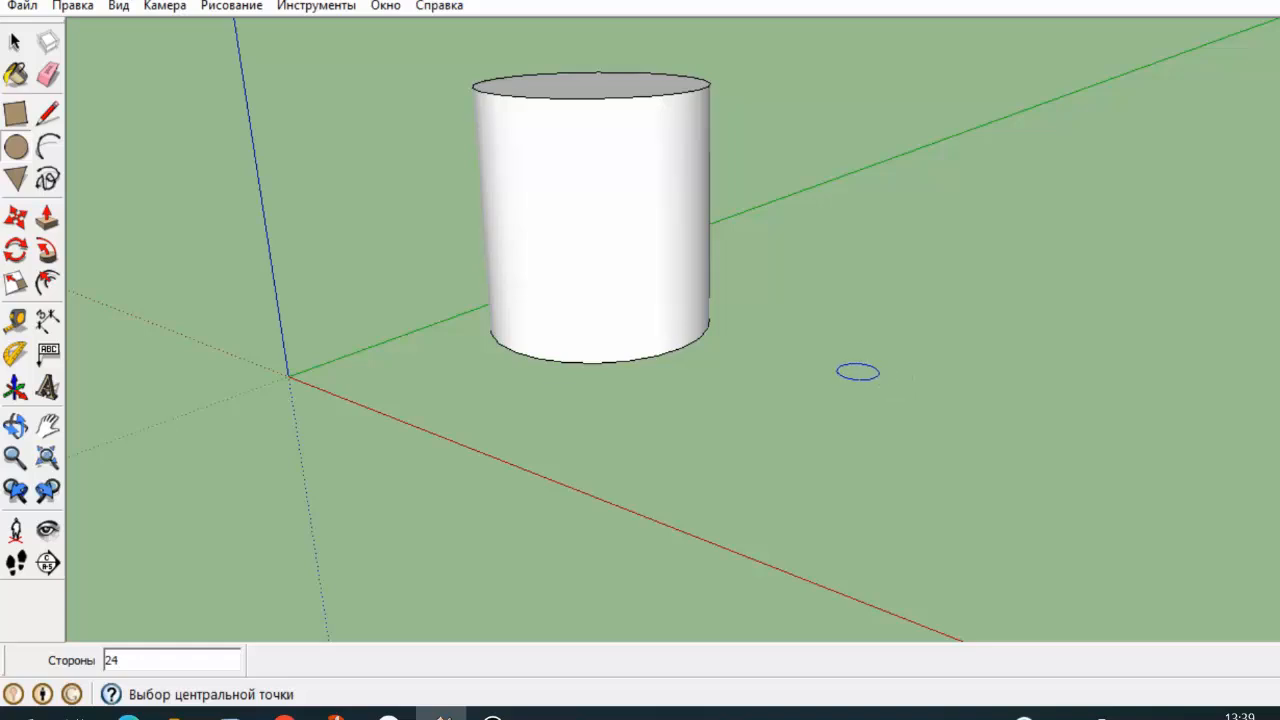
left_click(858, 373)
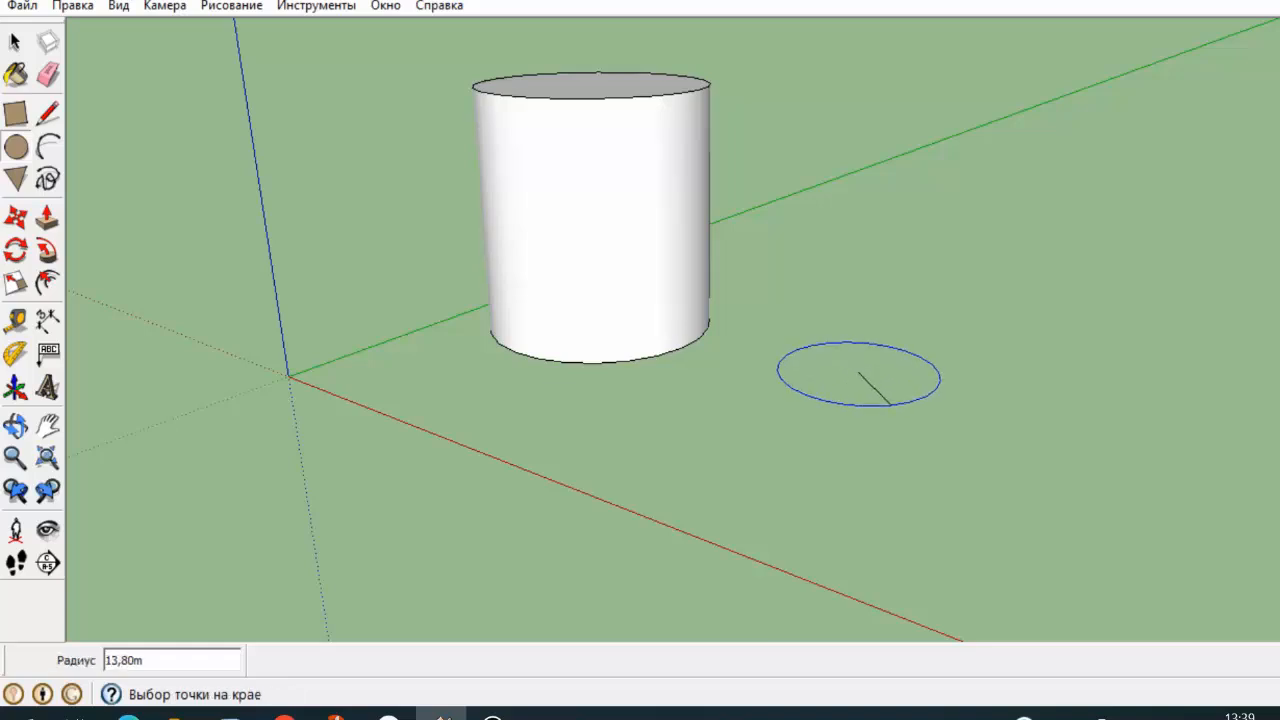
left_click(921, 431)
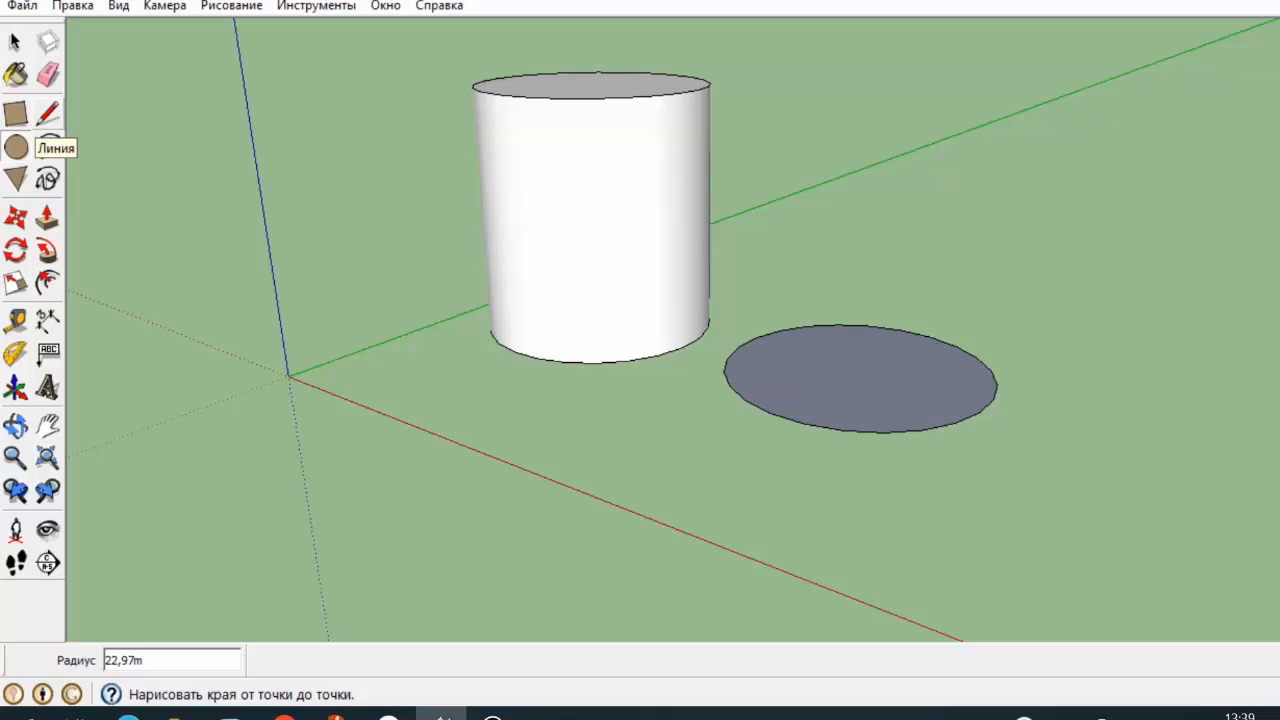
Step: Draw a vertical right triangle from the circle's centre, about 43.8 m up along the blue axis, down to the circle's edge and back
left_click(47, 116)
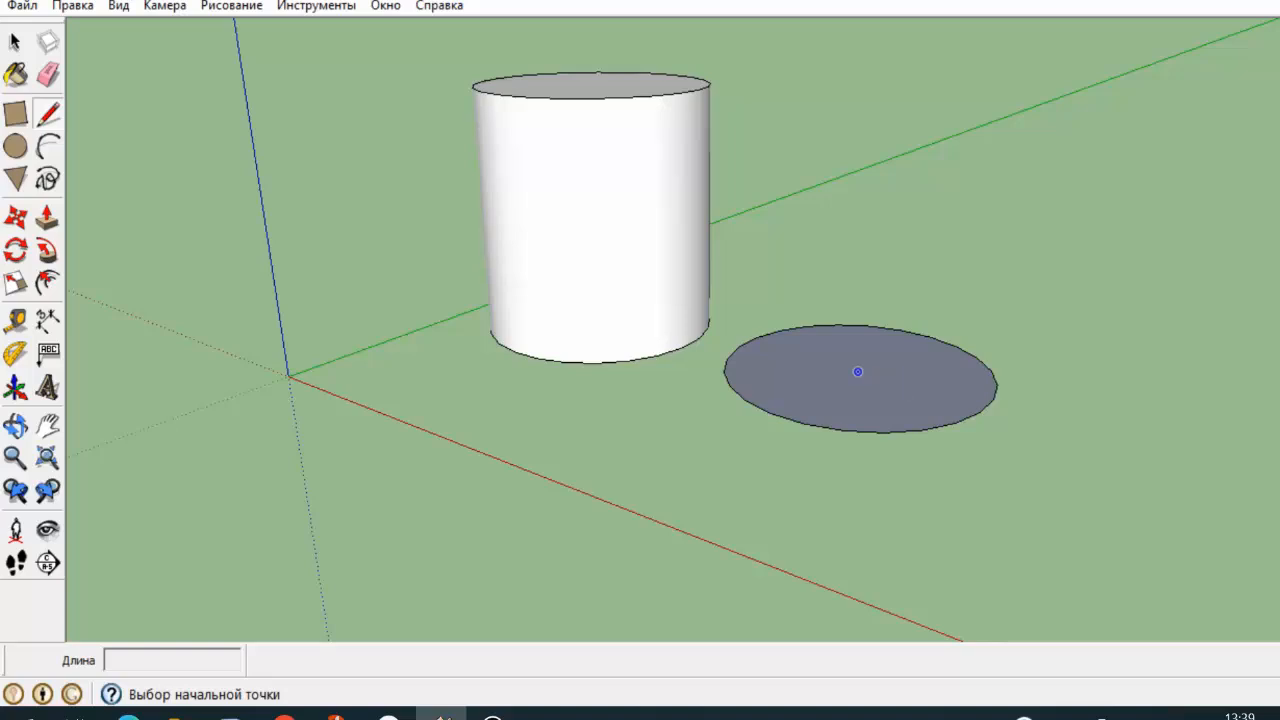
left_click(857, 372)
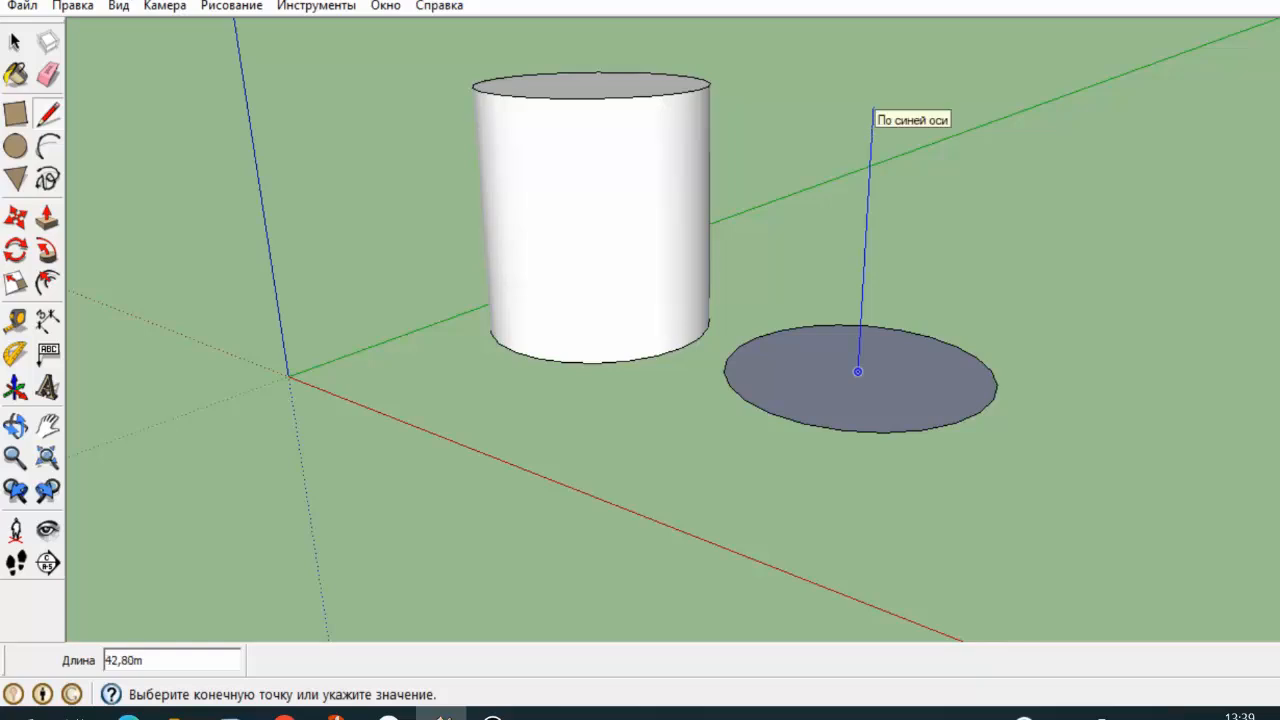
left_click(874, 102)
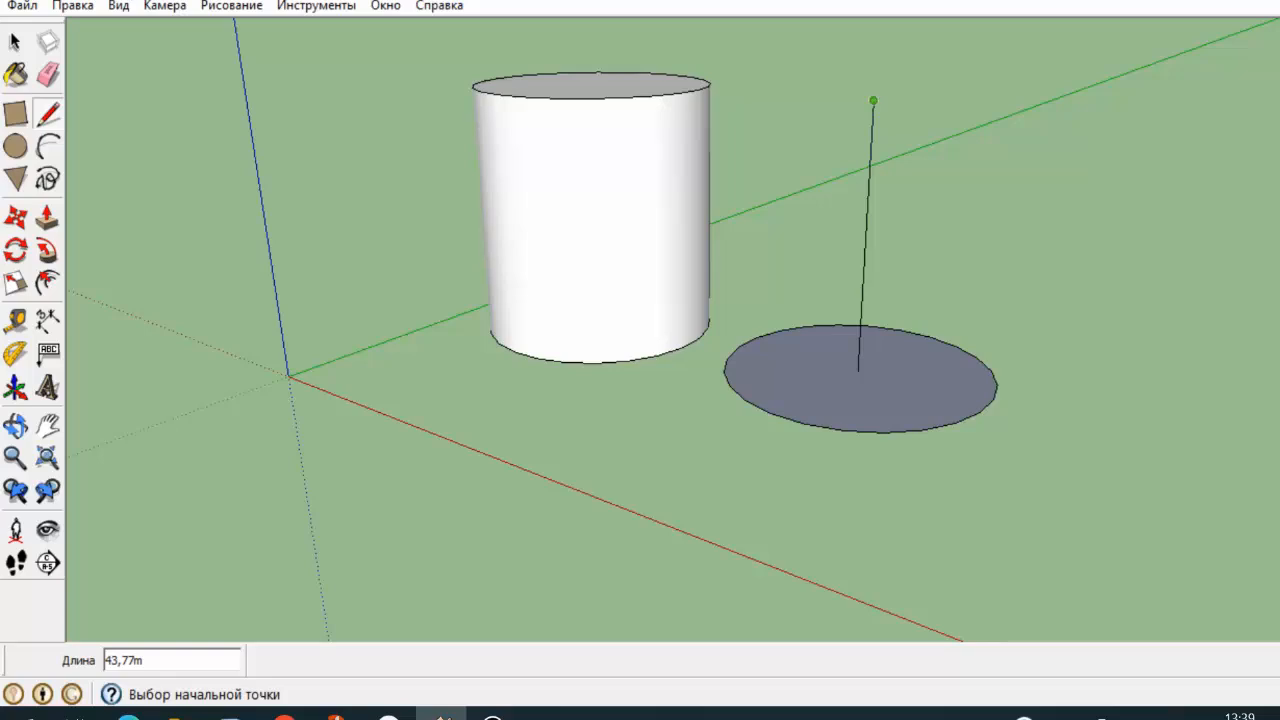
left_click(873, 101)
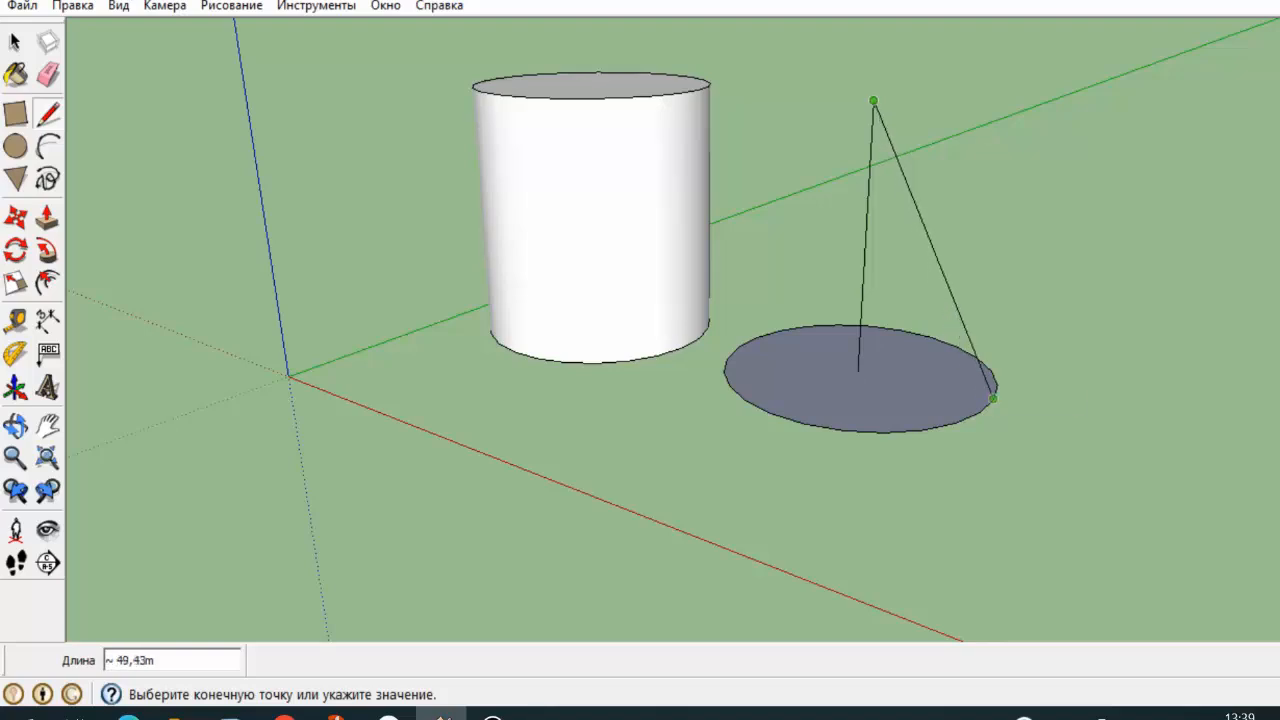
left_click(993, 398)
left_click(857, 372)
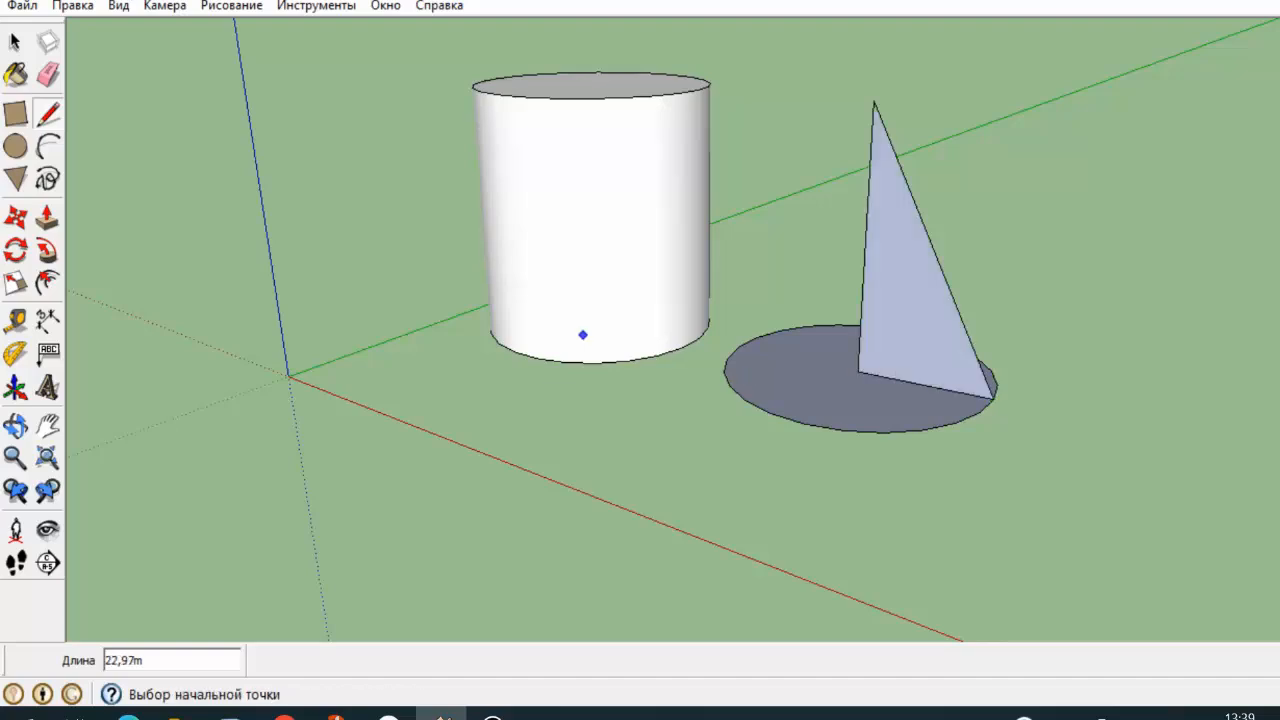
Step: Sweep the triangle around the circle's edge with Follow Me to form a cone
left_click(15, 41)
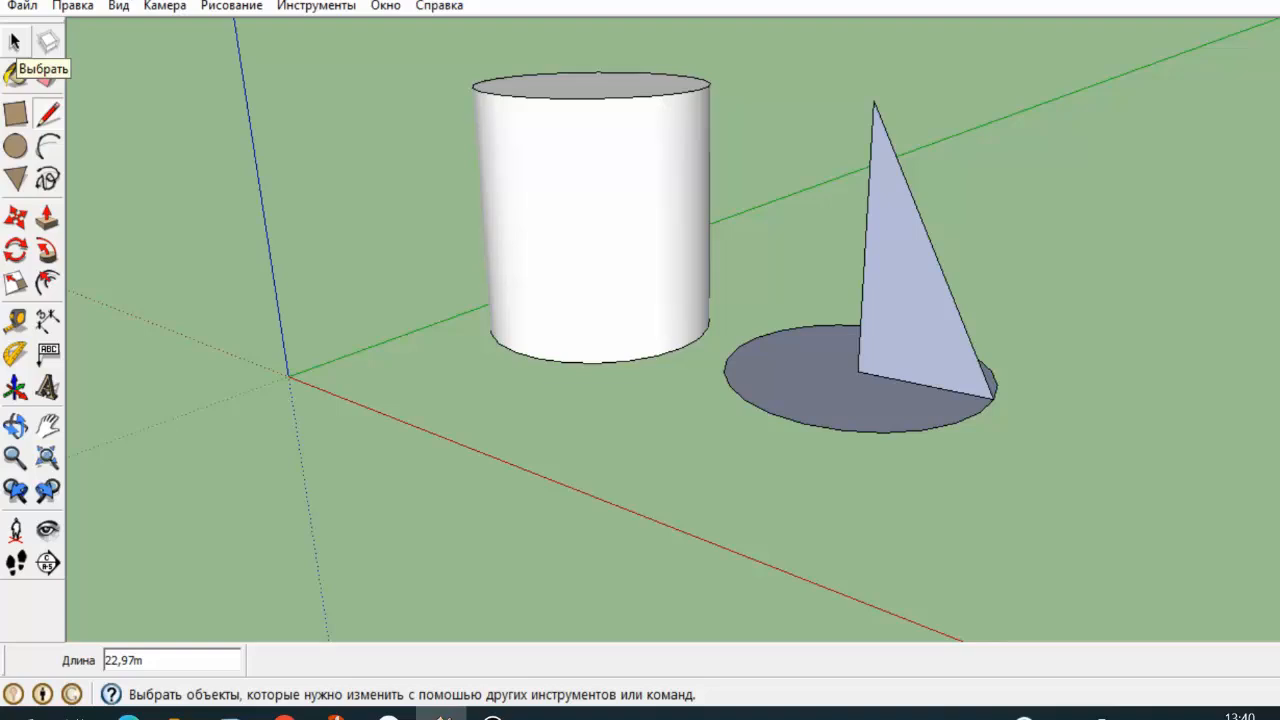
left_click(15, 41)
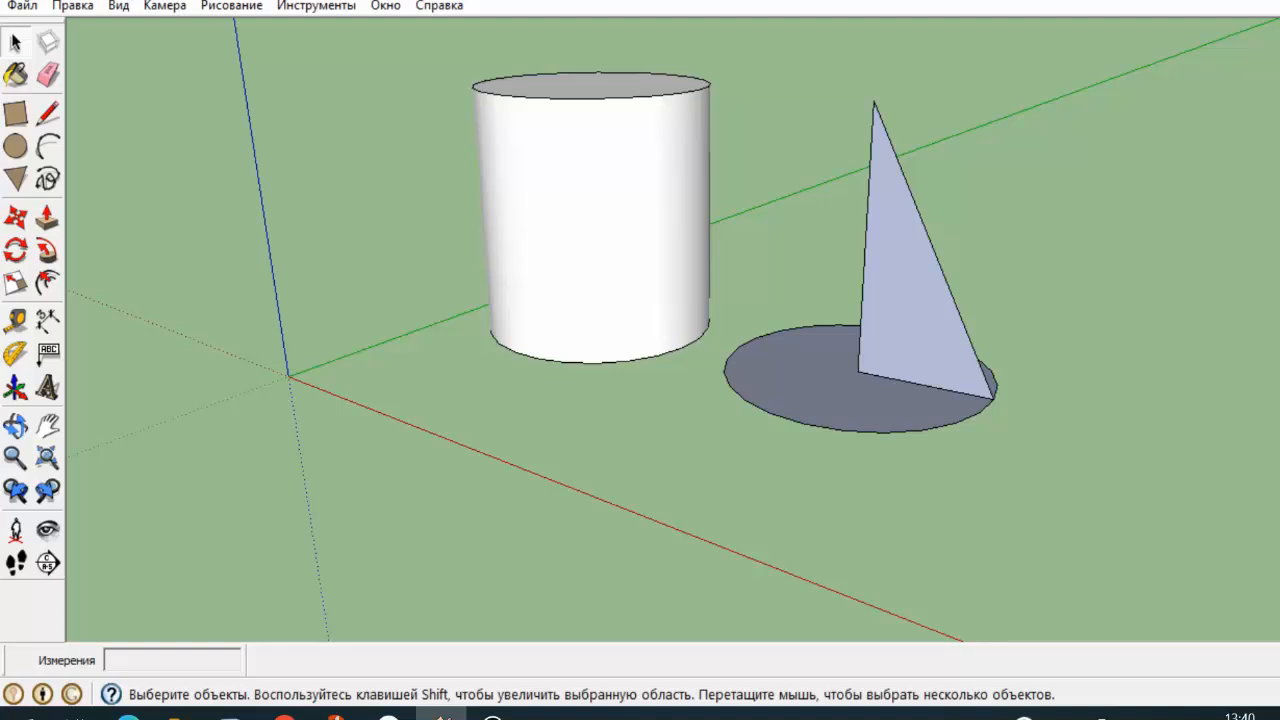
left_click(804, 424)
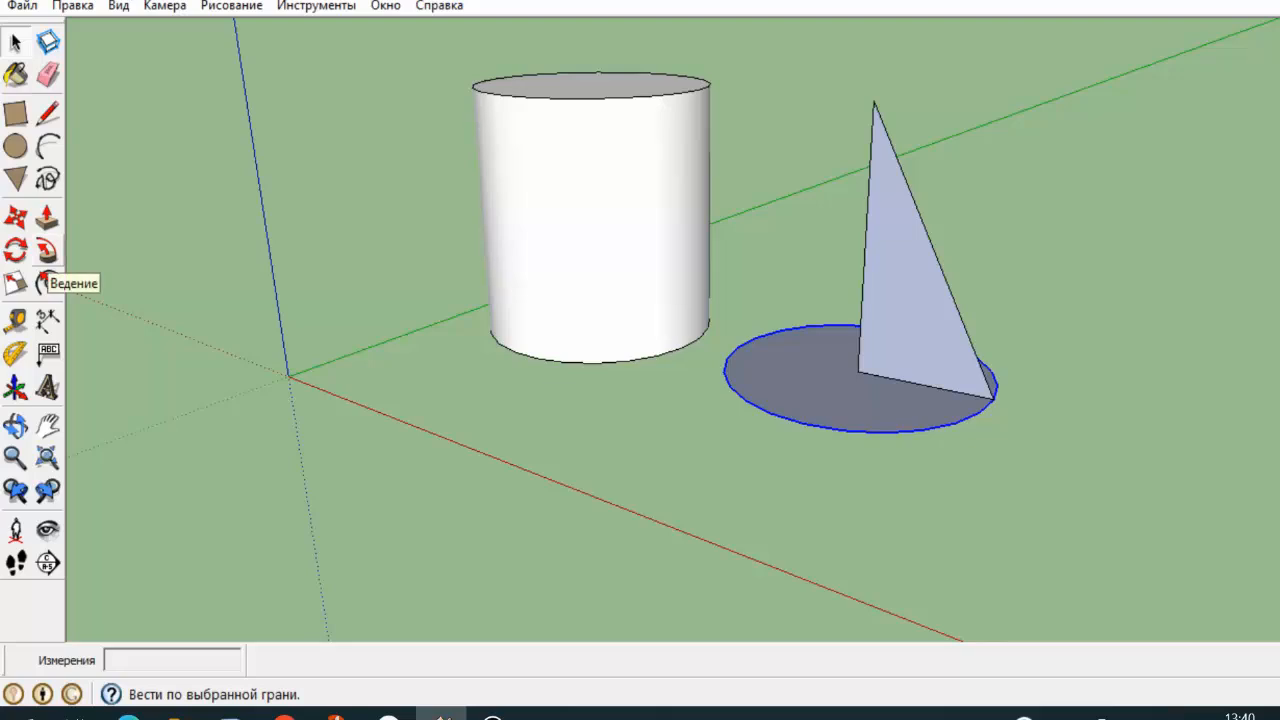
left_click(47, 250)
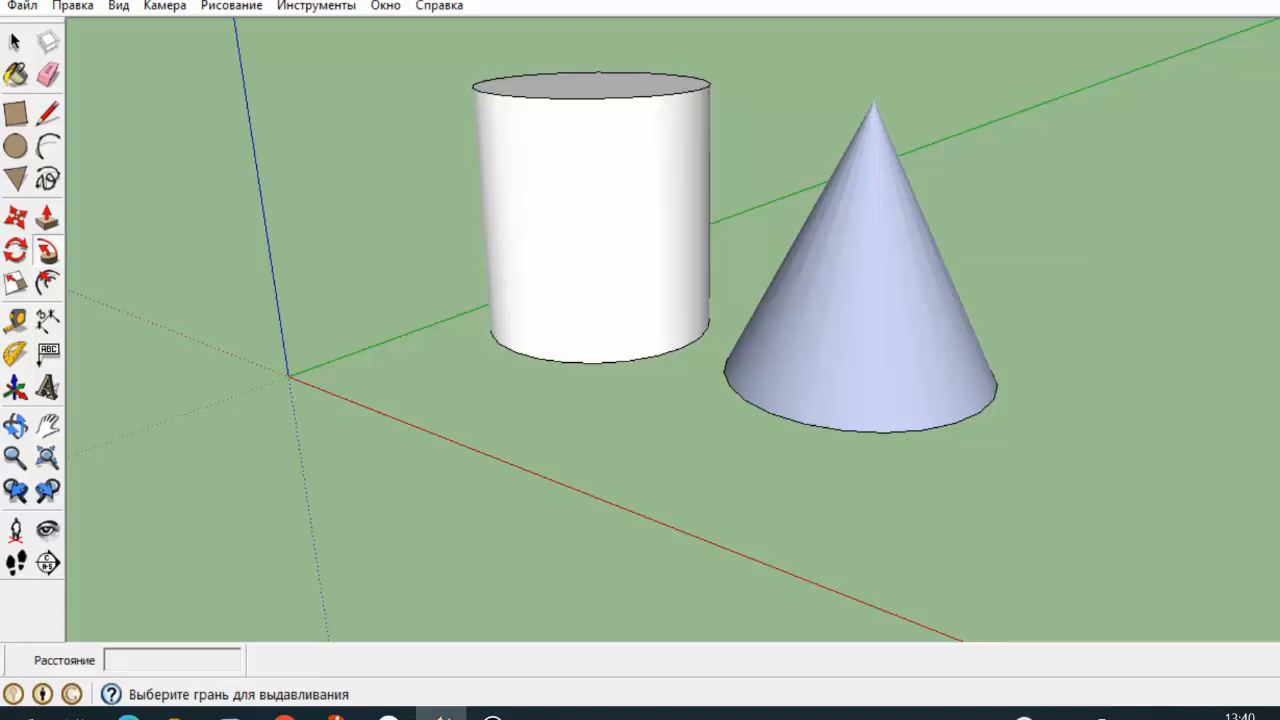
Step: Close the cone's open base by drawing a line across its rim, and erase that dividing line
left_click(15, 426)
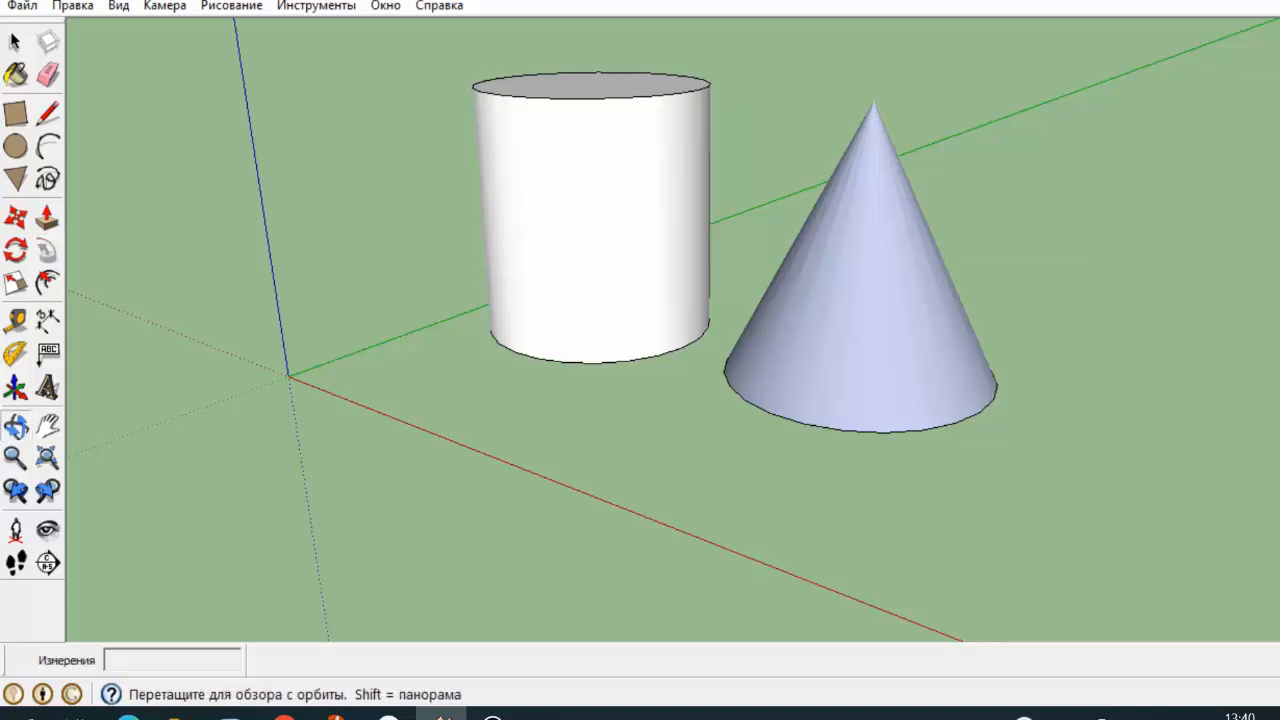
left_click_drag(640, 380, 640, 190)
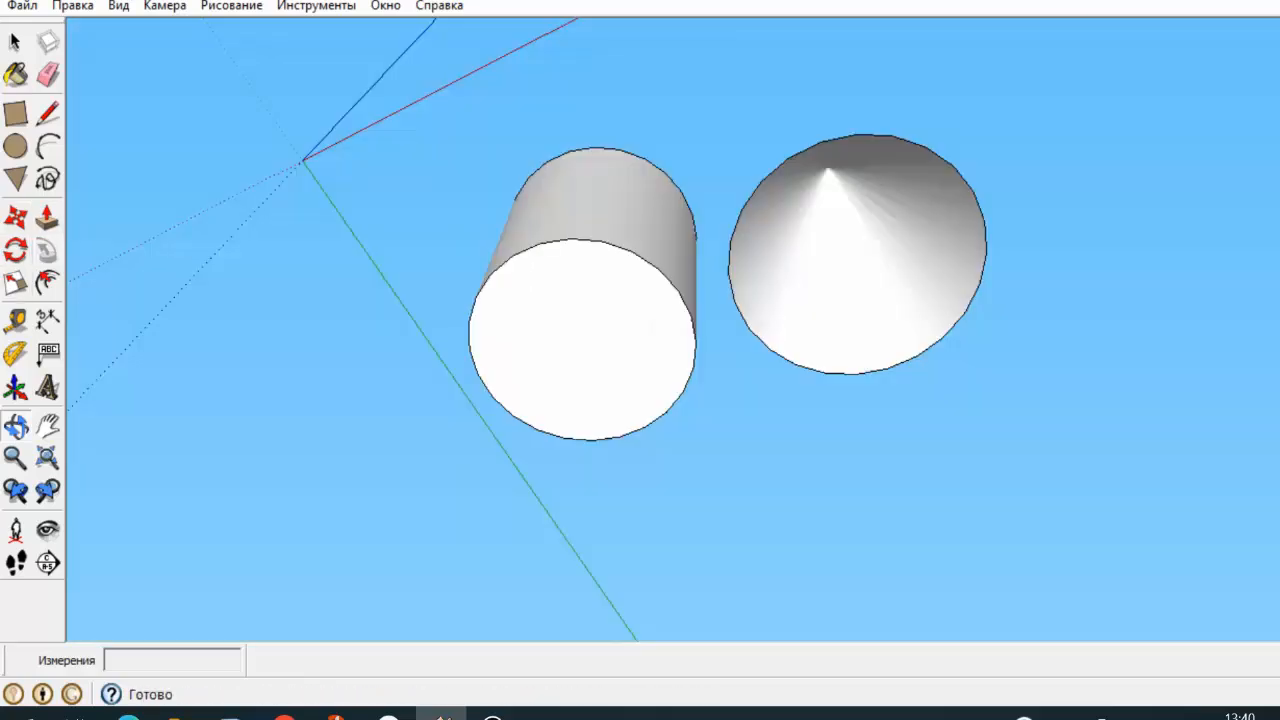
left_click(48, 113)
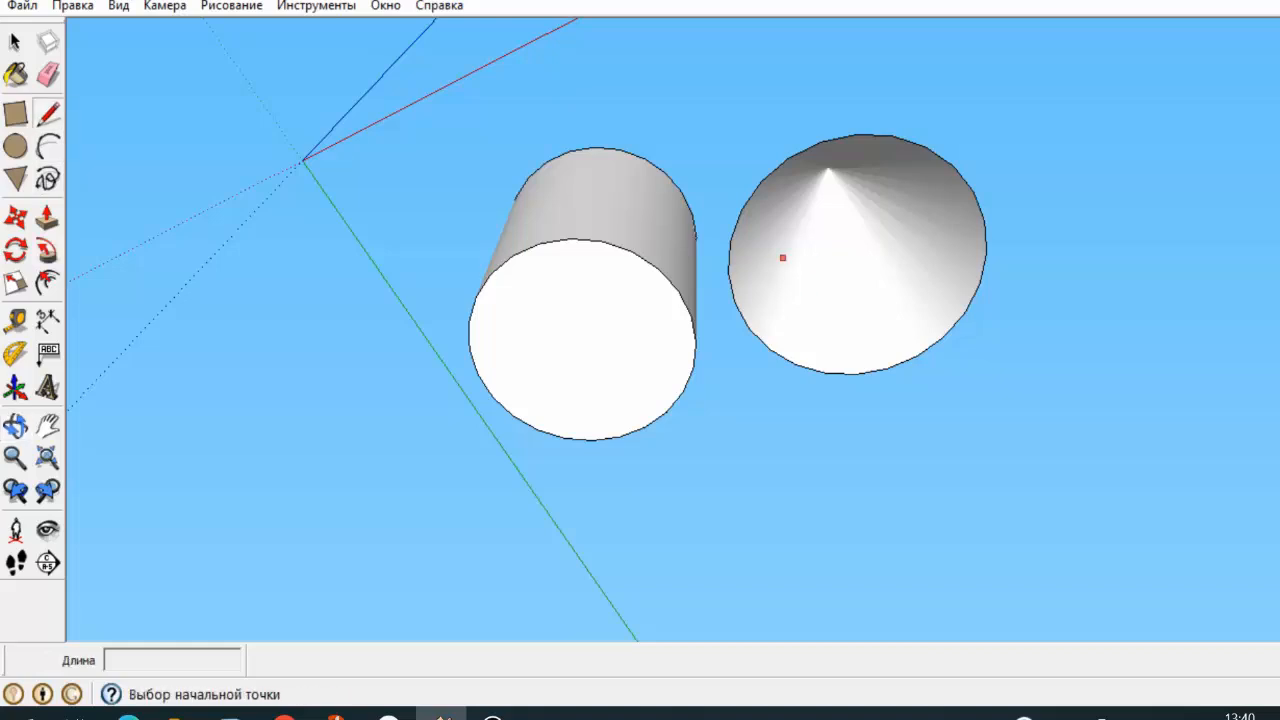
left_click(735, 226)
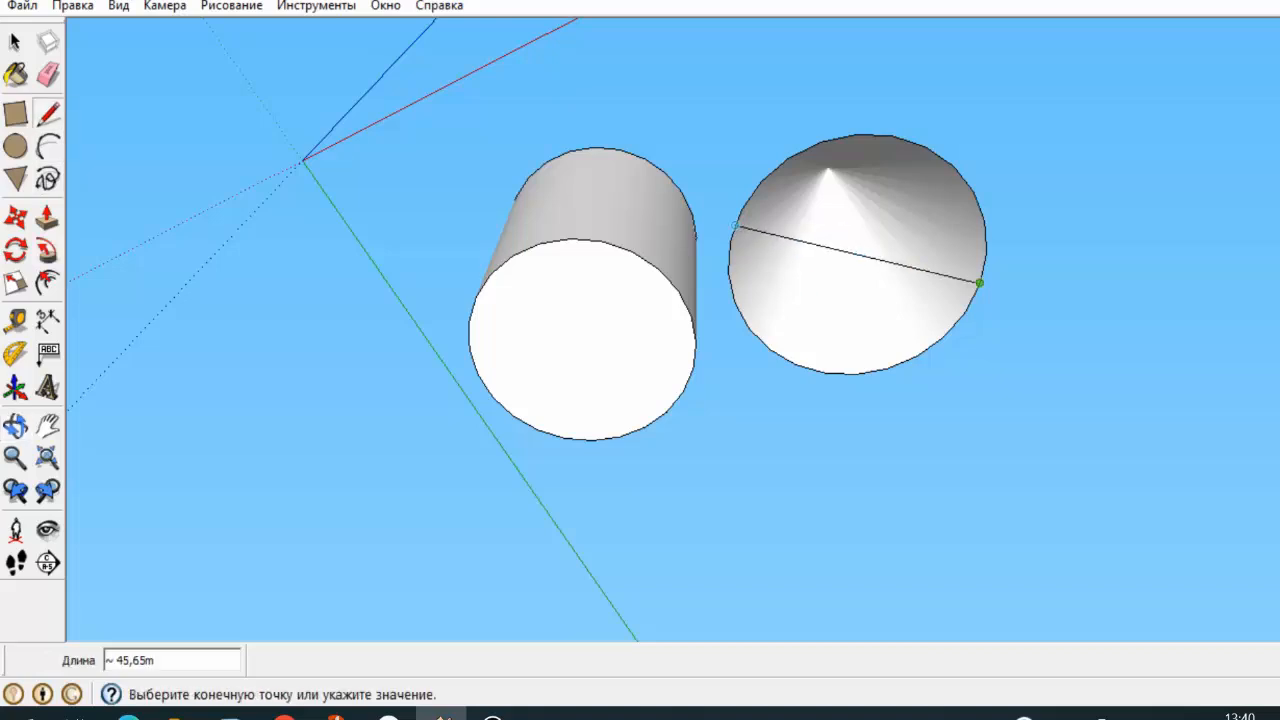
left_click(979, 283)
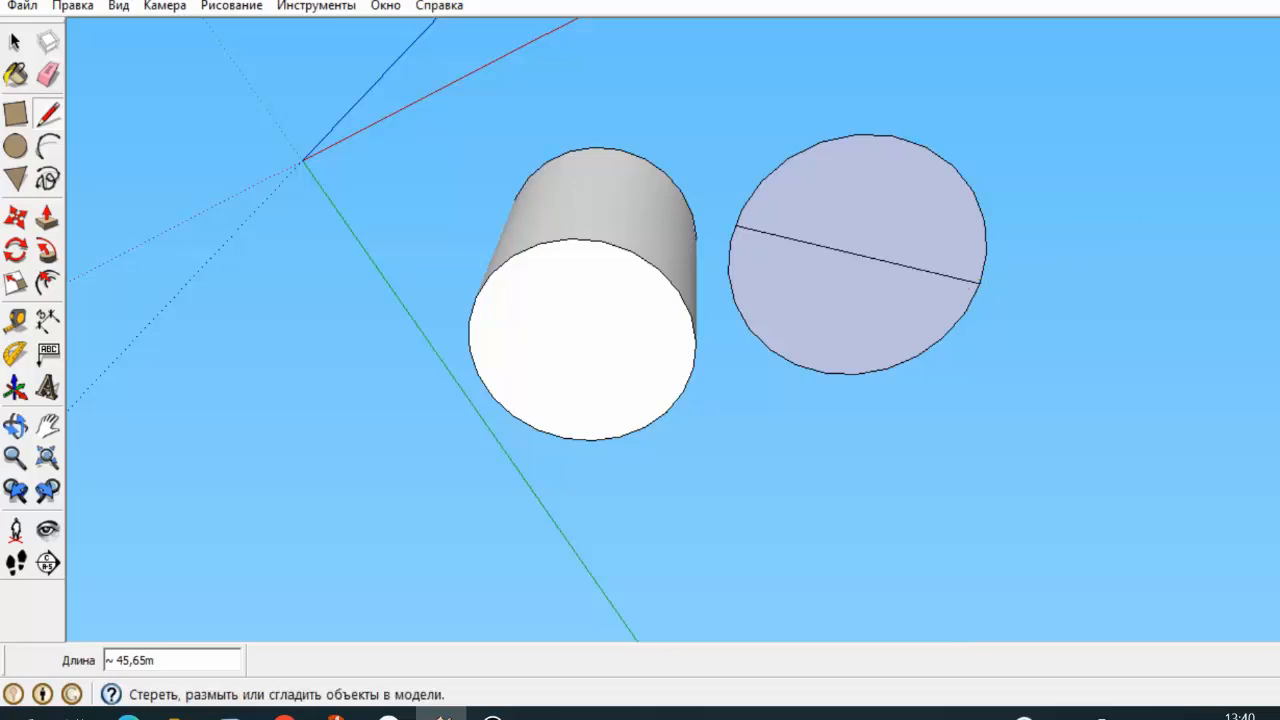
left_click(48, 74)
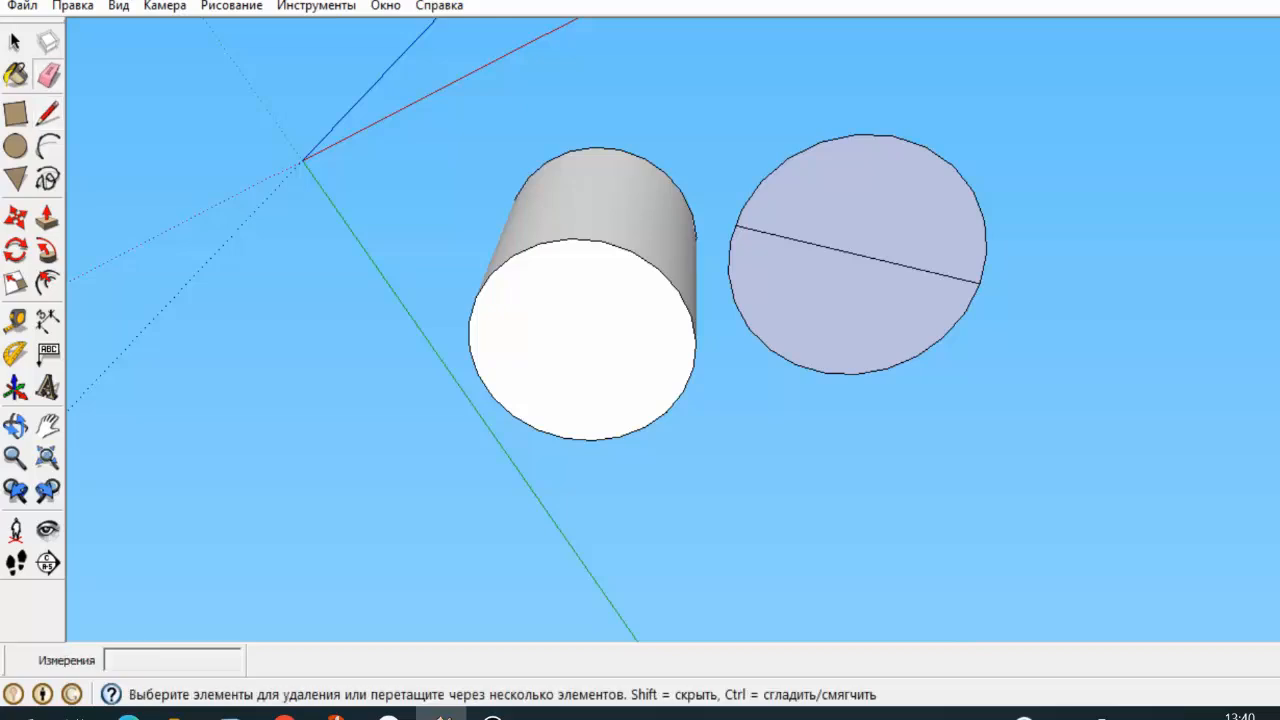
left_click(868, 257)
Step: Draw a horizontal circle beside the cone and a vertical circle with a radius of about 55 m from the same centre
left_click(15, 426)
mouse_move(640, 310)
left_mouse_down()
mouse_move(575, 400)
mouse_move(582, 622)
mouse_move(582, 604)
left_mouse_up()
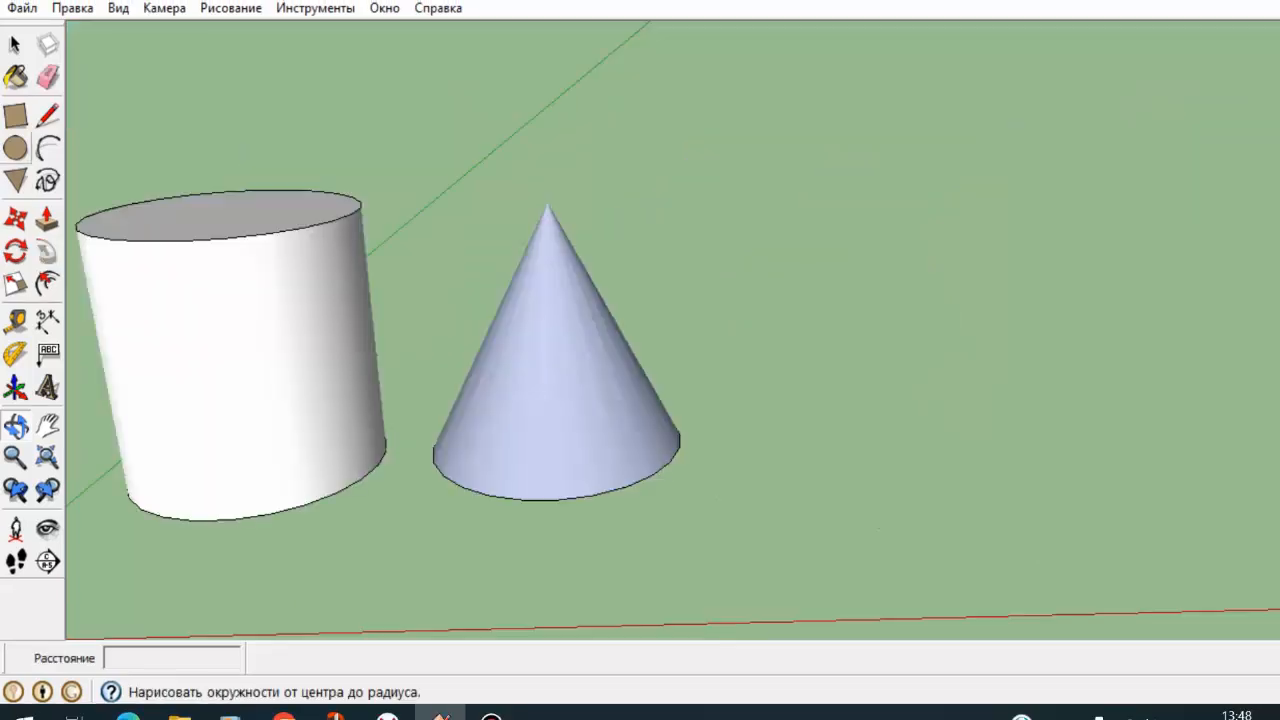
left_click(15, 148)
left_click(866, 325)
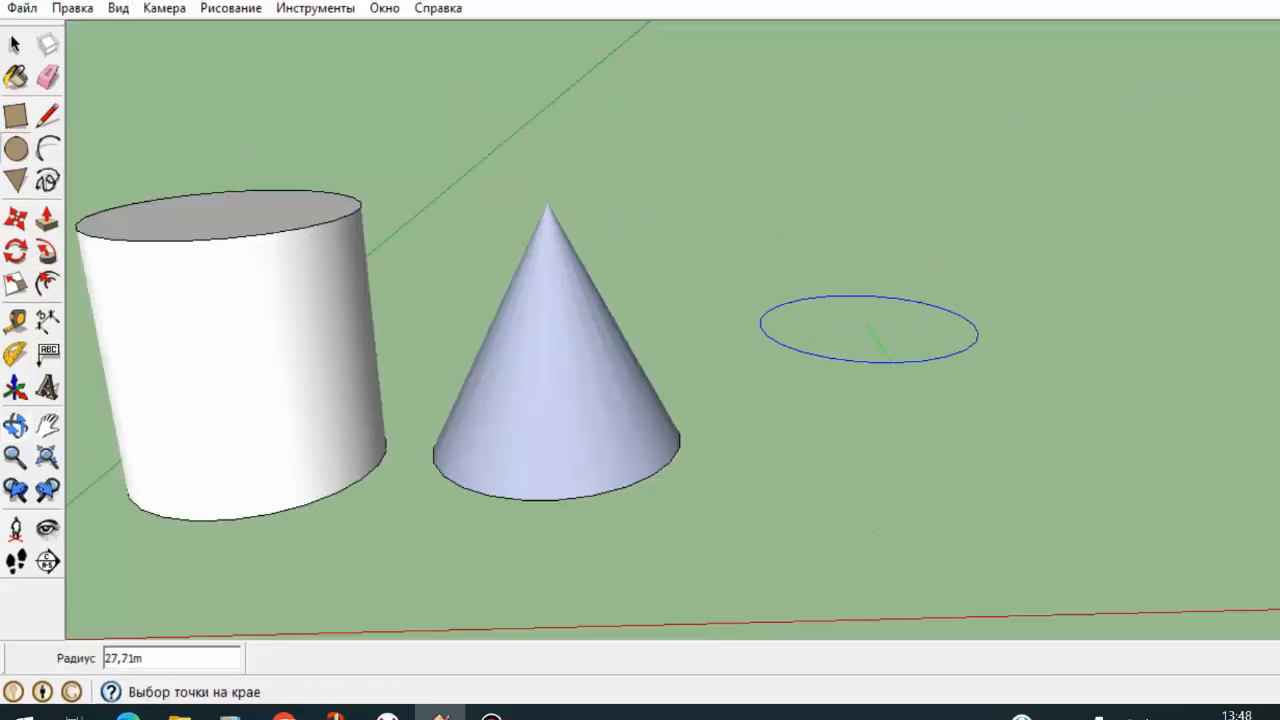
left_click(903, 380)
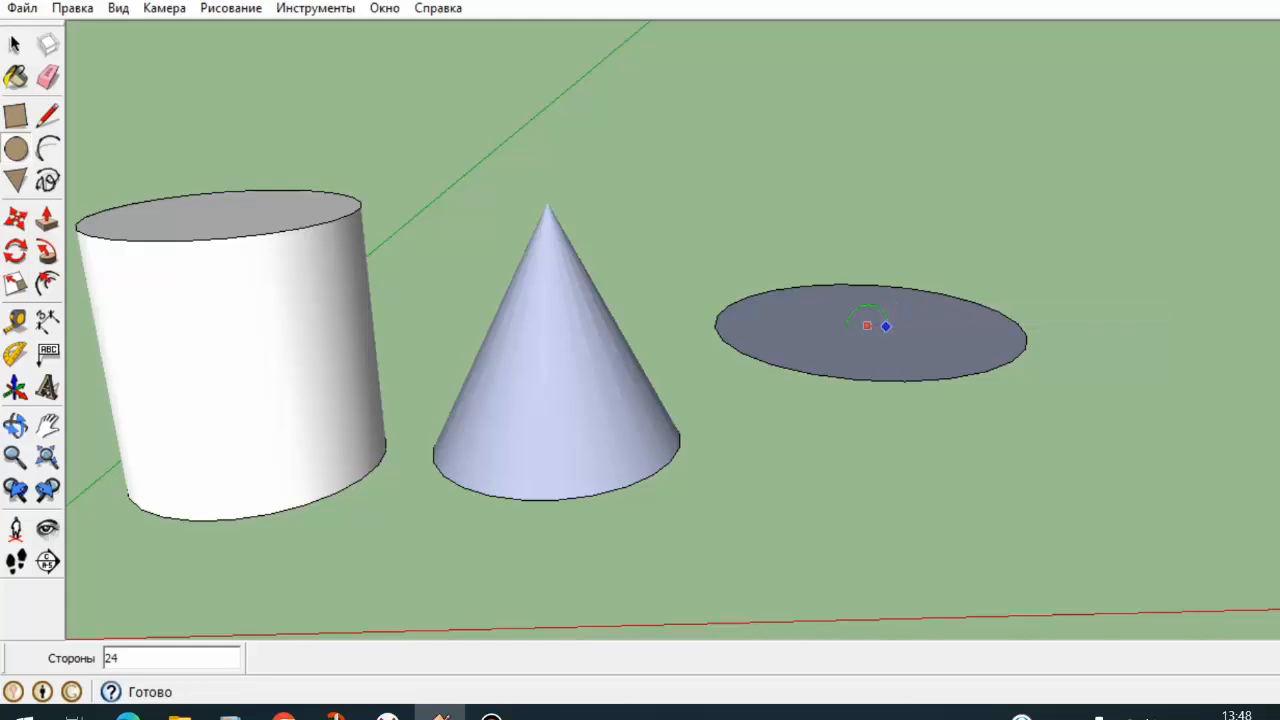
left_click(867, 325)
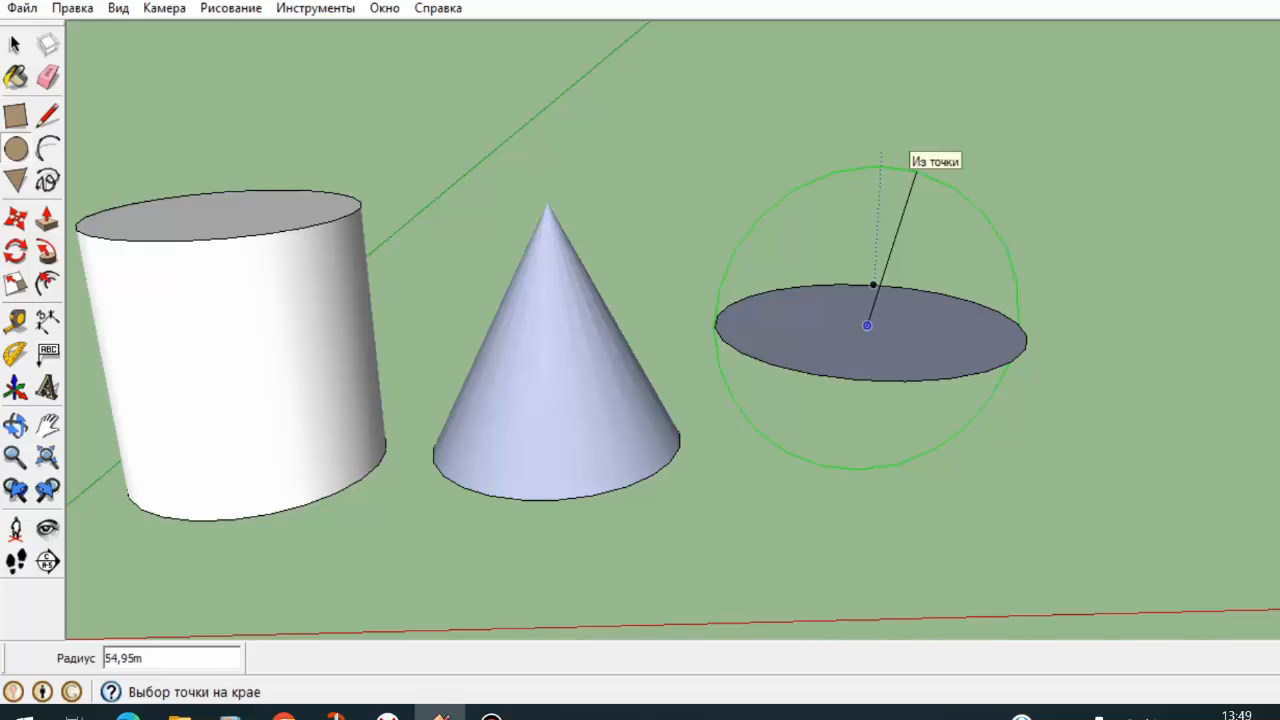
left_click(915, 172)
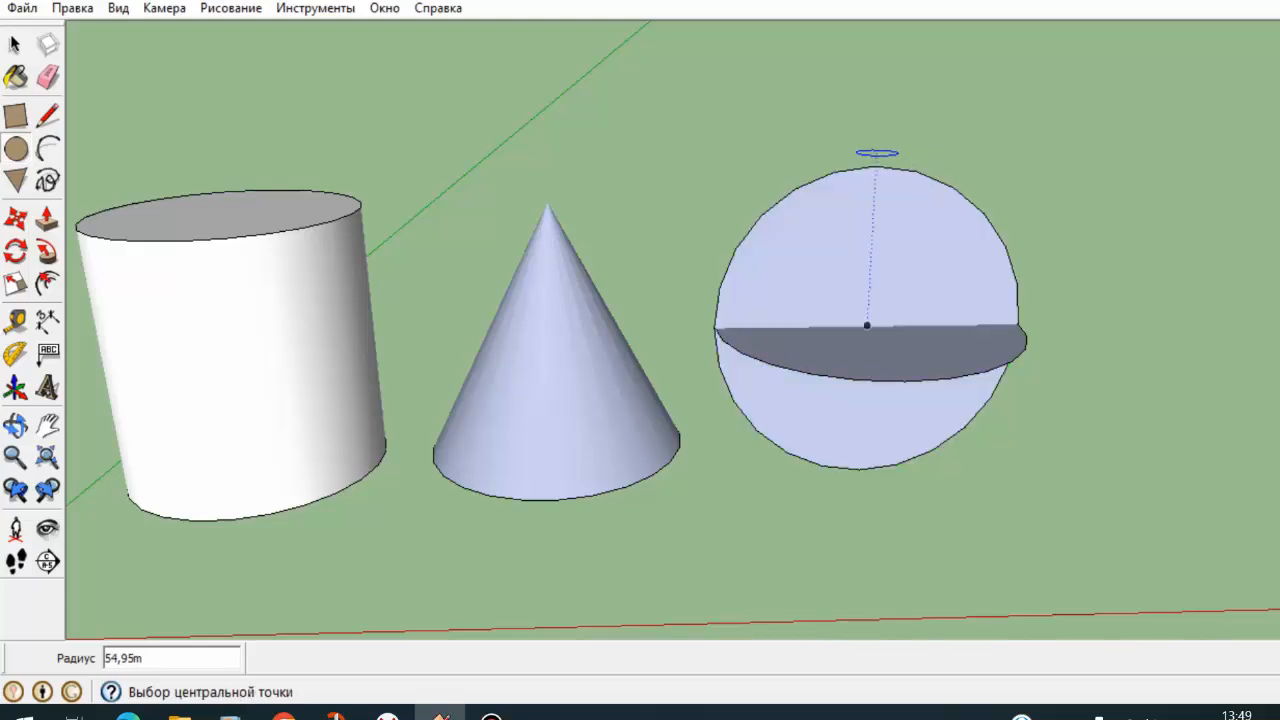
Step: Select the edges of both crossed circles and sweep the horizontal circle's face along them with Follow Me to form a sphere
left_click(16, 426)
left_click_drag(900, 290, 622, 345)
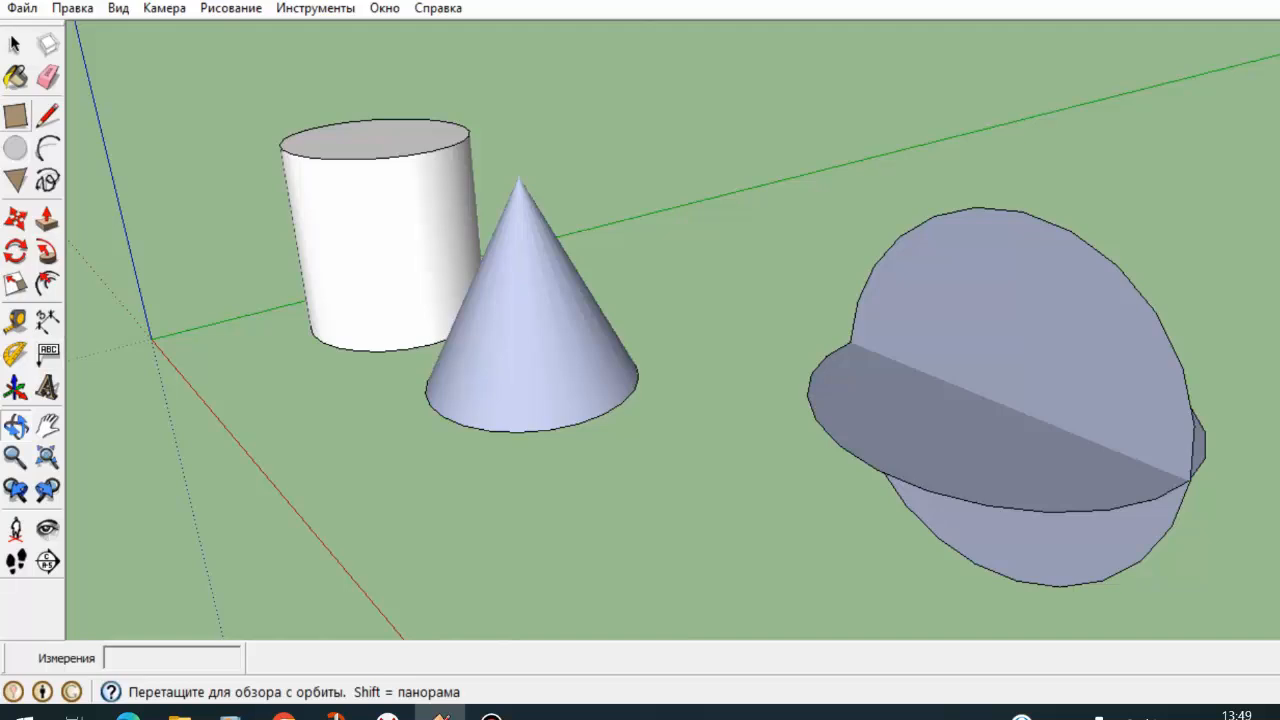
left_click(16, 45)
left_click(16, 45)
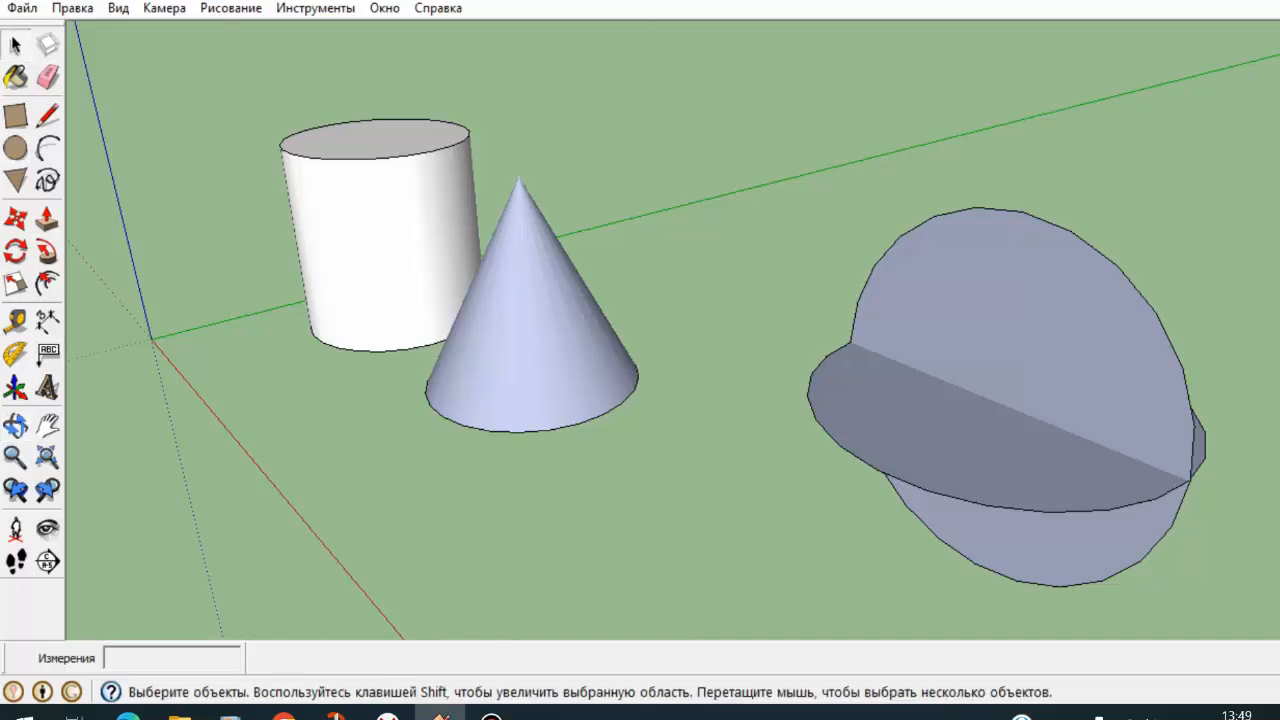
left_click(962, 428)
left_click(988, 506)
left_click(938, 538, "shift")
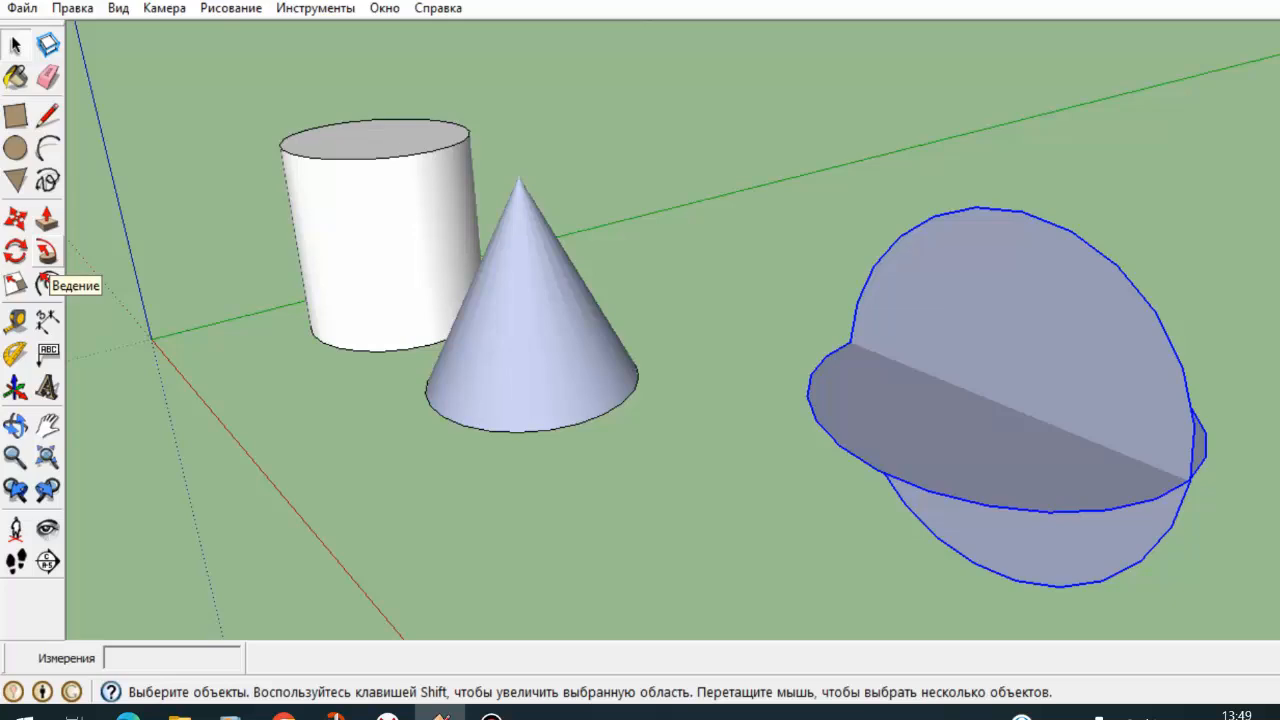
left_click(47, 283)
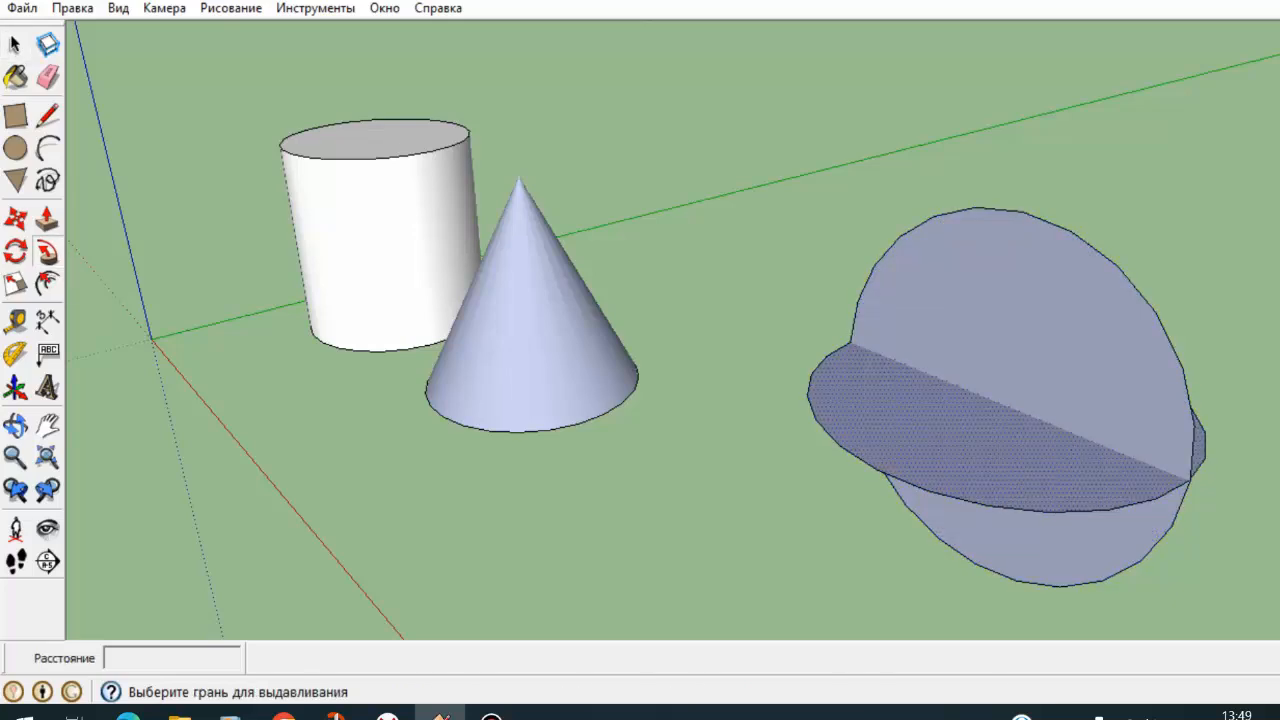
left_click(908, 436)
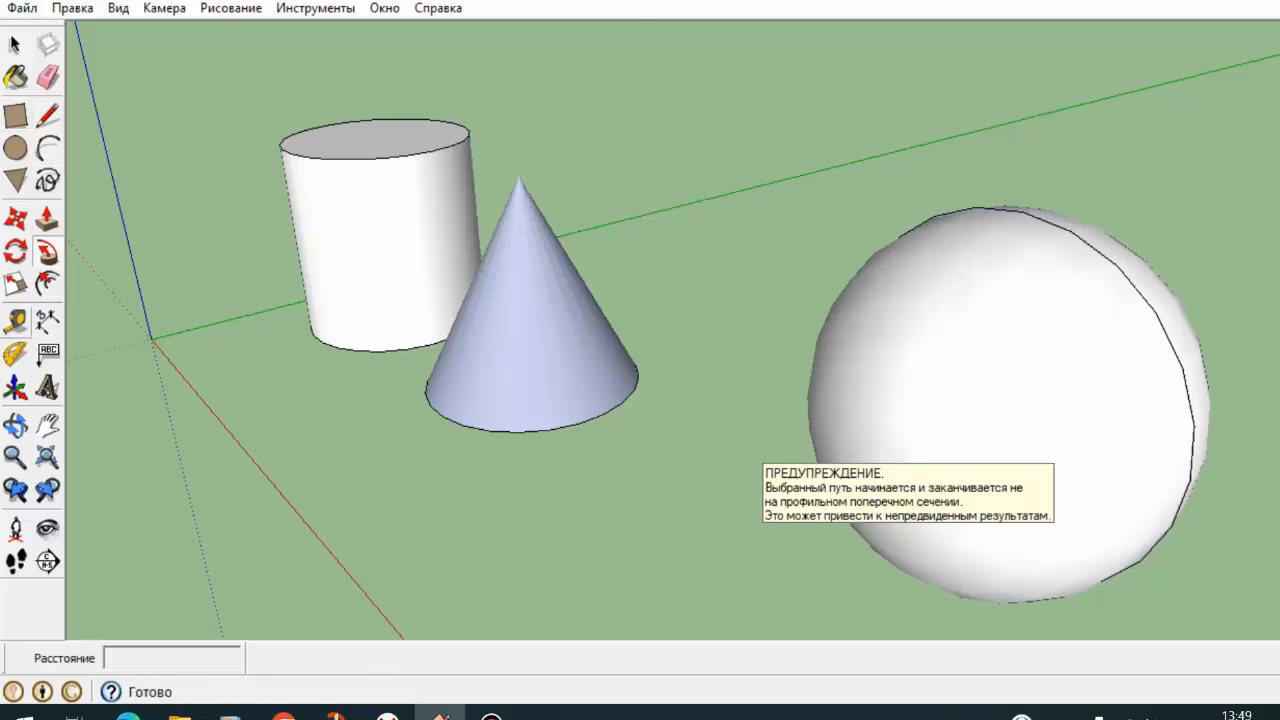
Step: Erase the leftover vertical circle edge from the sphere's surface
left_click(15, 425)
left_click_drag(560, 470, 168, 394)
key("e")
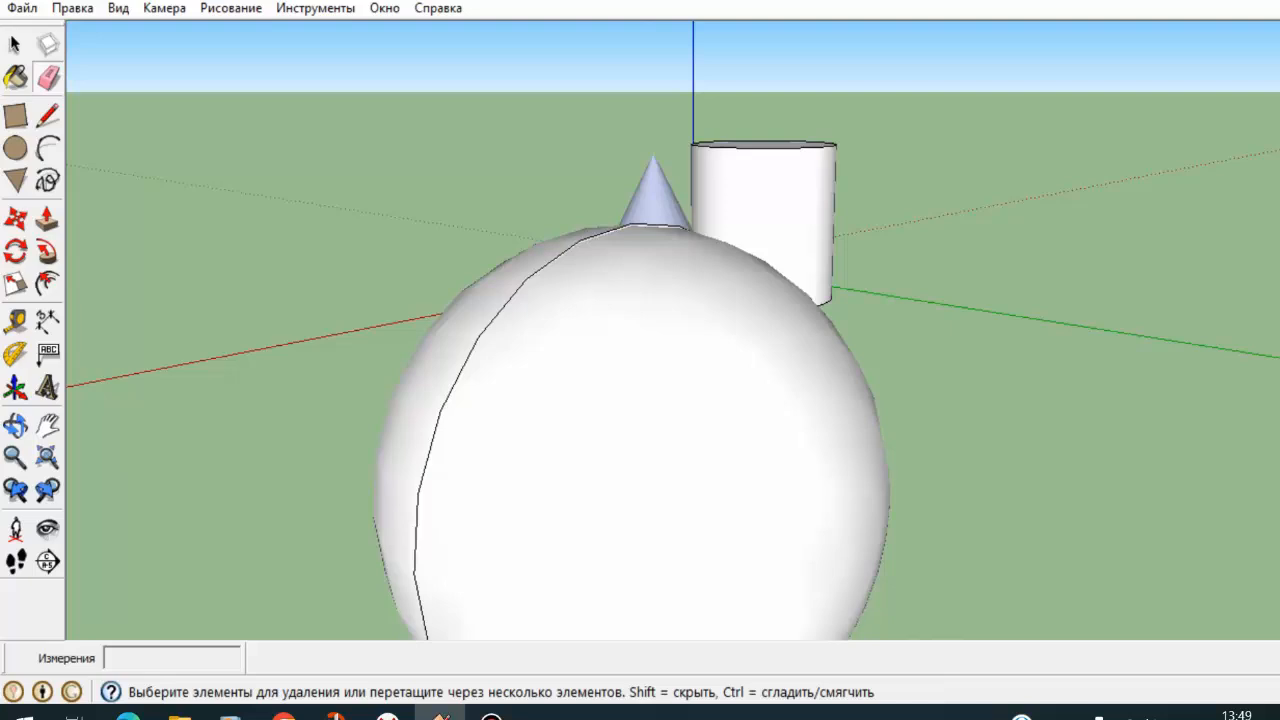
left_click(440, 411)
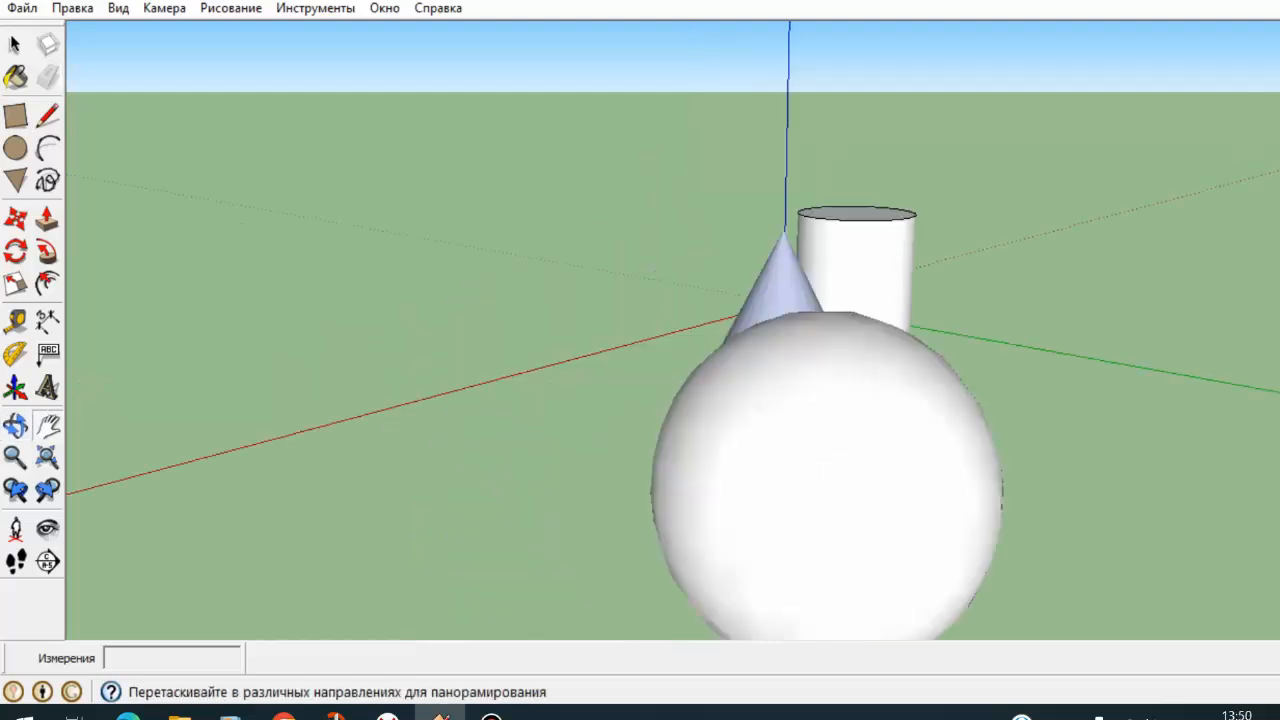
left_click(15, 426)
left_click_drag(360, 340, 702, 352)
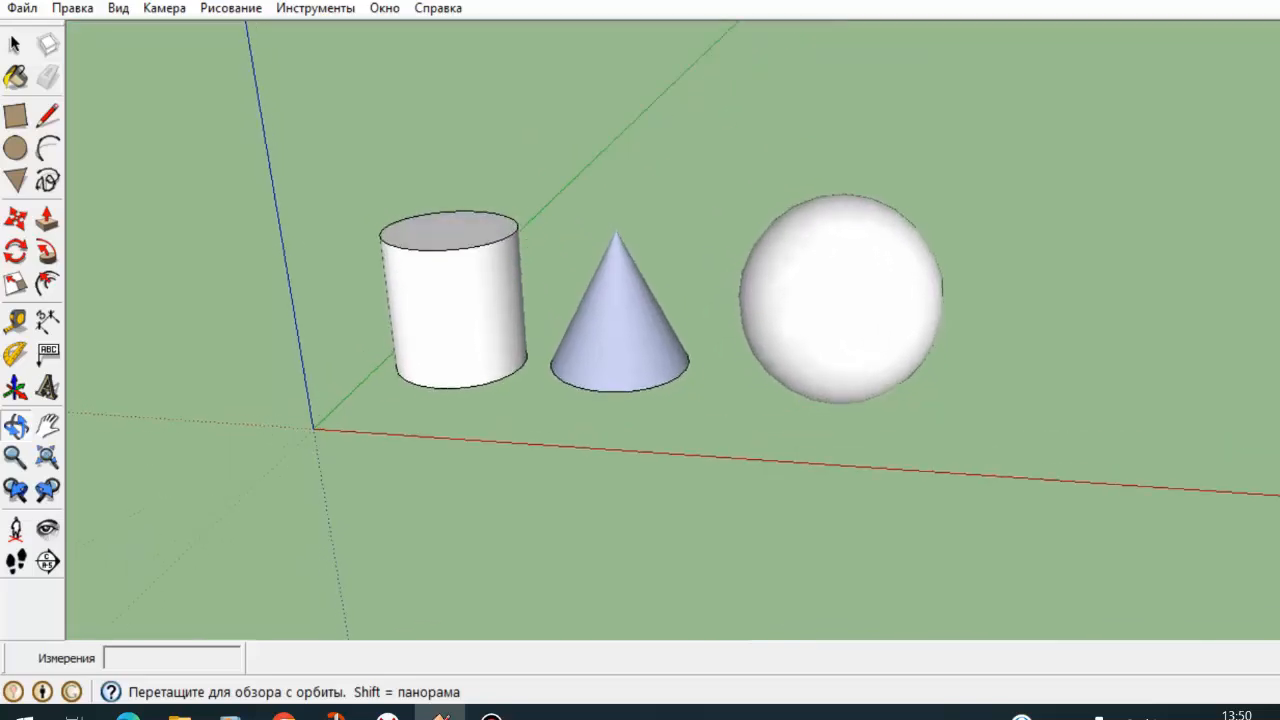